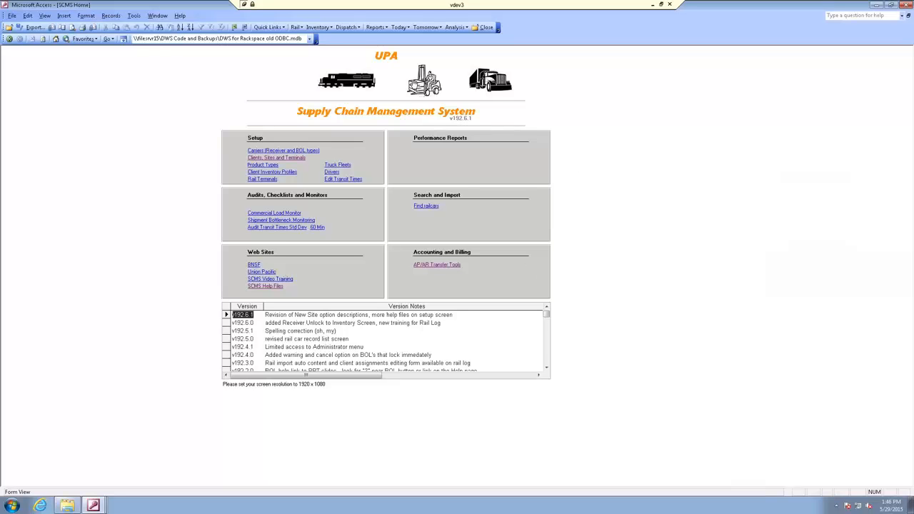
# Open the dispatch Route Planner, keep the plan date at 5/29/2015, and choose the Bakersfield fleet
pyautogui.click(352, 30)
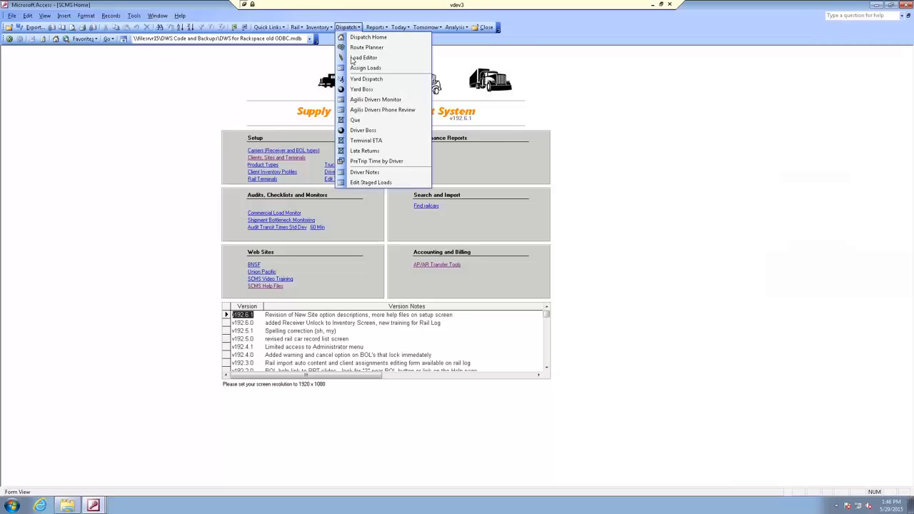
pyautogui.click(350, 48)
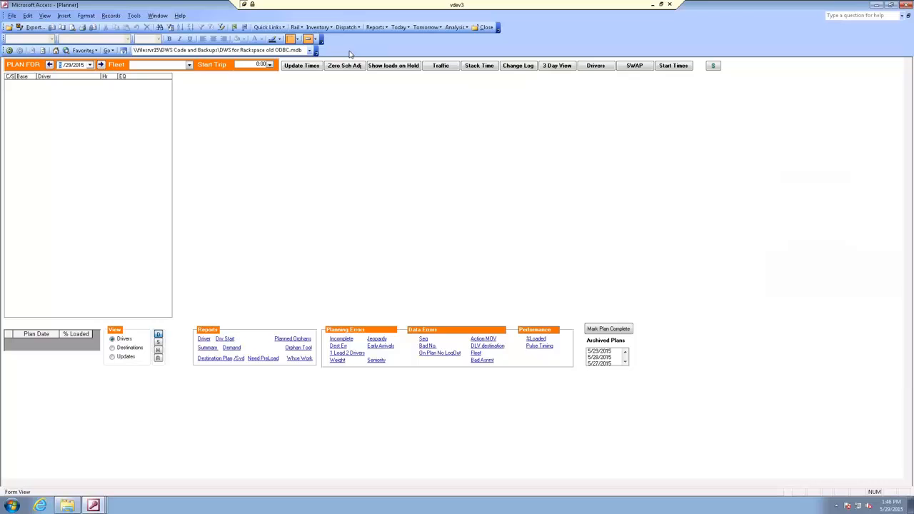
pyautogui.click(90, 65)
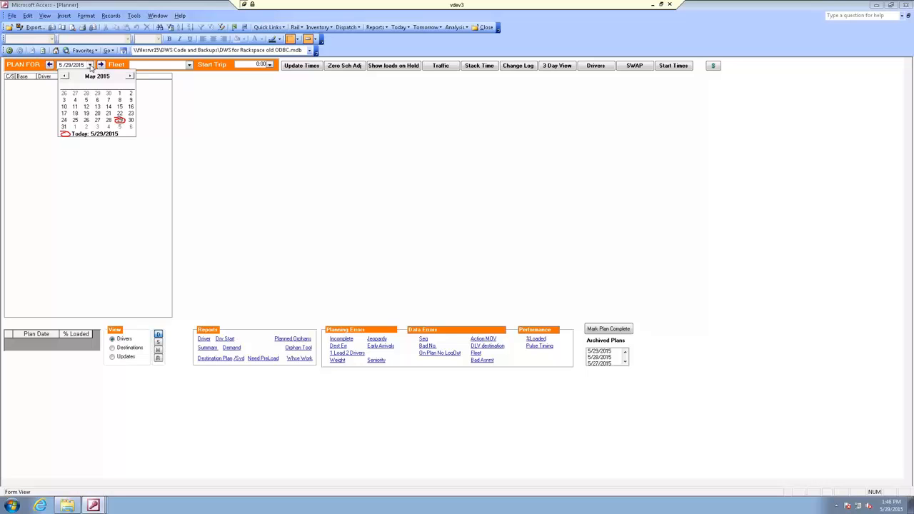
pyautogui.click(91, 66)
pyautogui.click(189, 66)
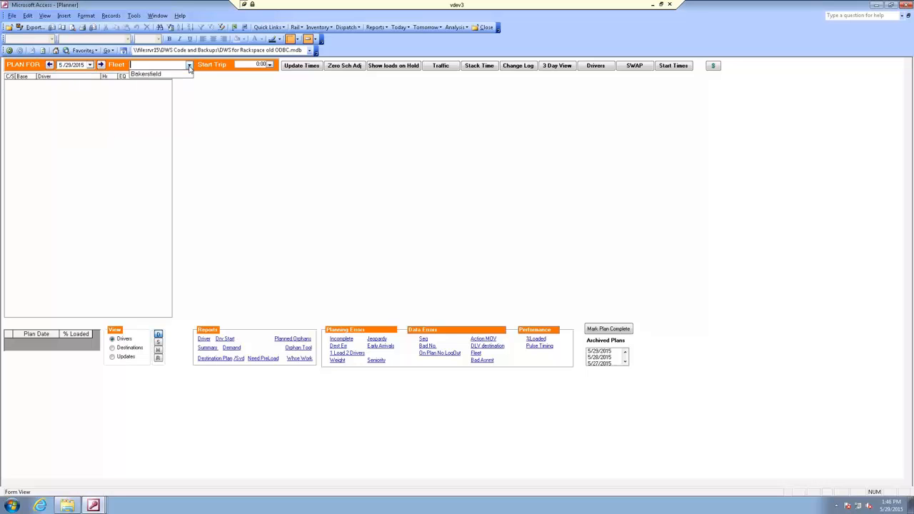
pyautogui.click(157, 75)
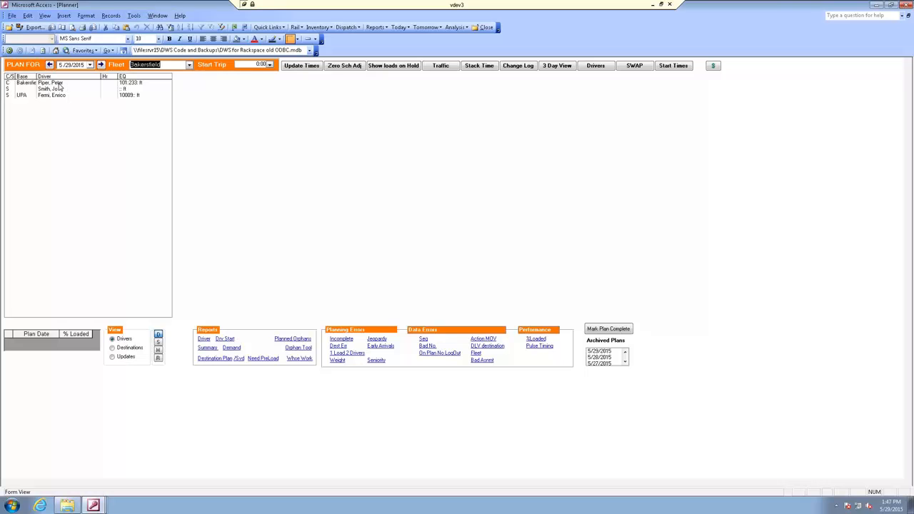
# Open the trip plan of the Bakersfield-based driver and check the start trip time and the first leg's origin
pyautogui.click(60, 84)
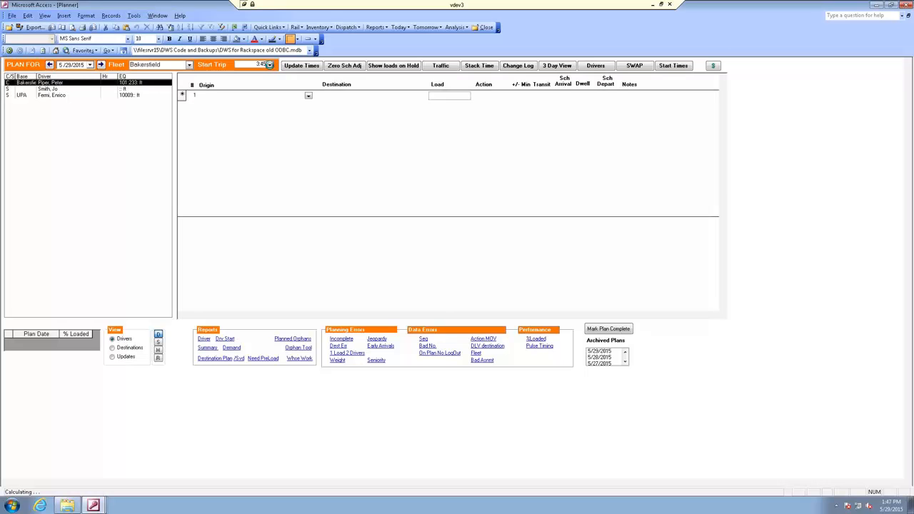
pyautogui.click(269, 64)
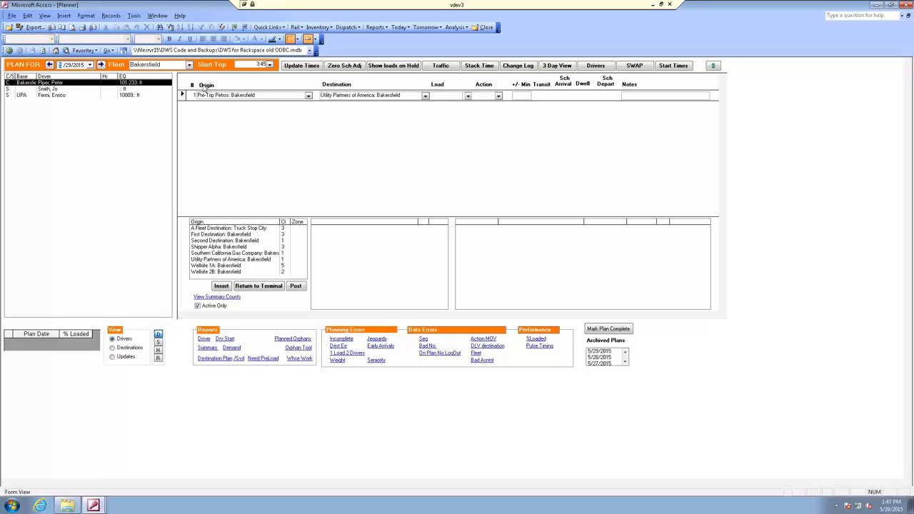
pyautogui.click(202, 88)
pyautogui.click(212, 95)
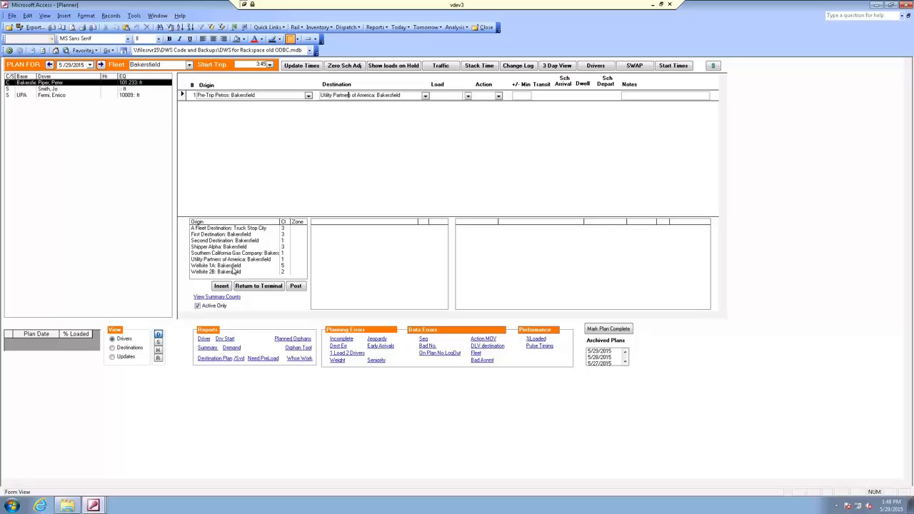
# Examine the available destinations and loads for the Wellsite 1A, Wellsite 2B, Utility Partners of America, First Destination and Shipper Alpha origins
pyautogui.click(212, 266)
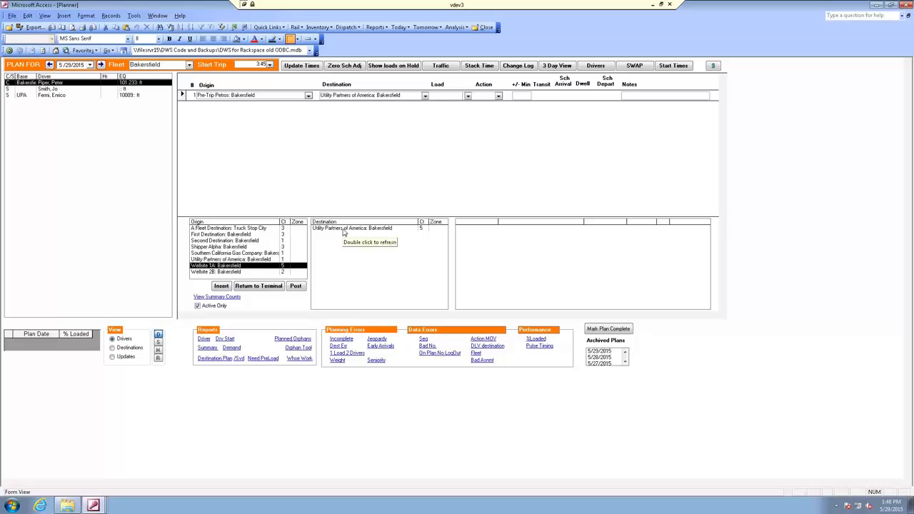
pyautogui.click(344, 229)
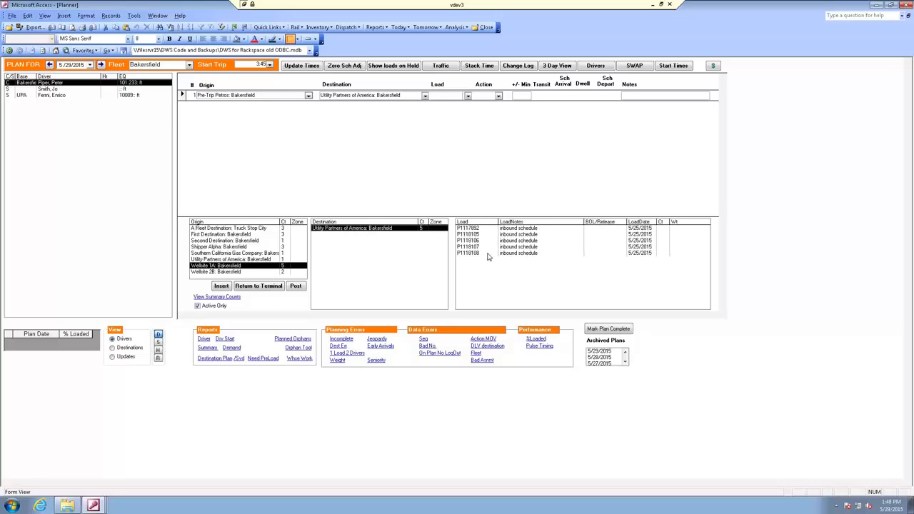
pyautogui.click(217, 272)
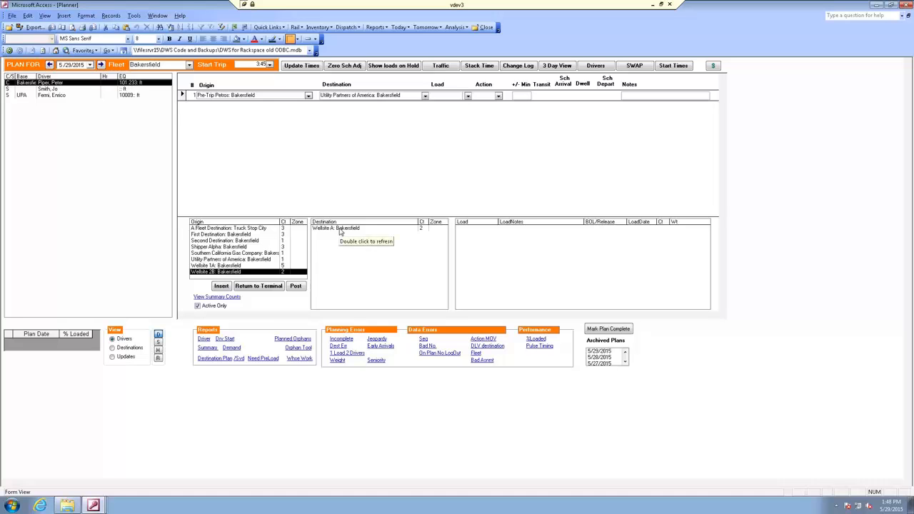
pyautogui.click(341, 229)
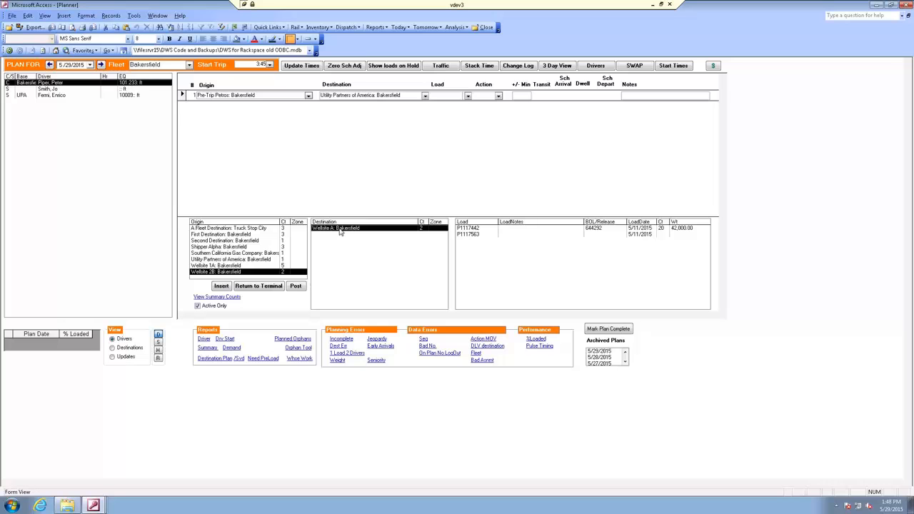
pyautogui.click(222, 260)
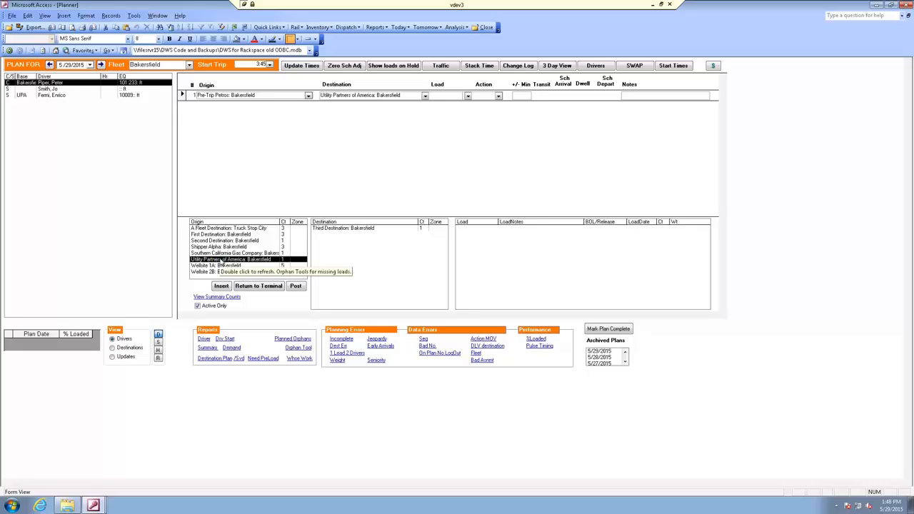
pyautogui.click(341, 230)
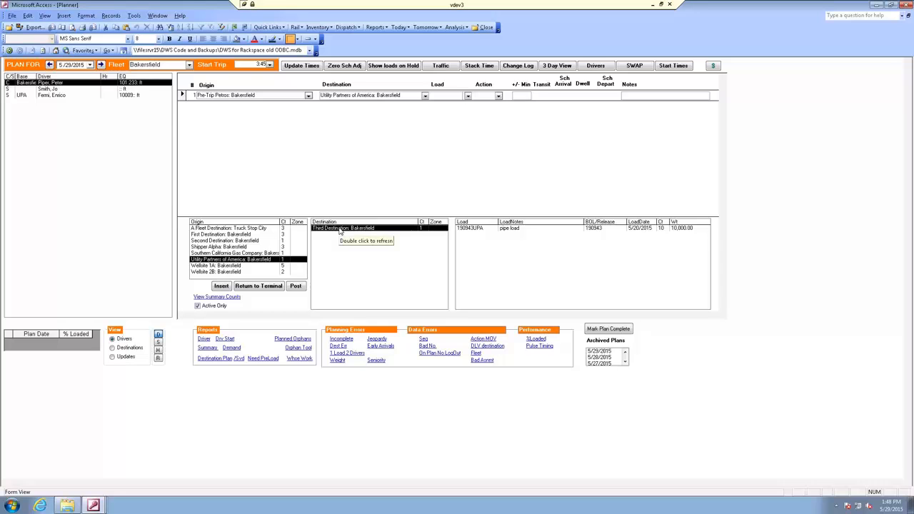
pyautogui.click(228, 235)
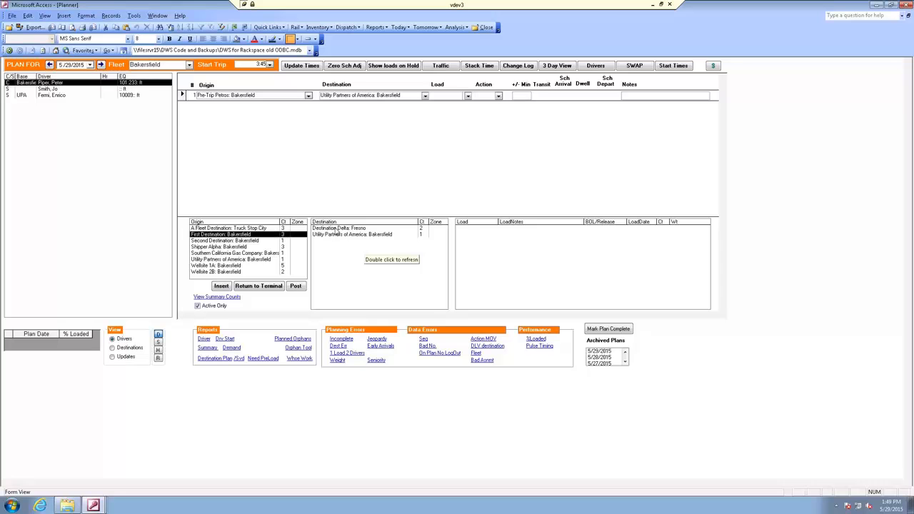
pyautogui.click(336, 229)
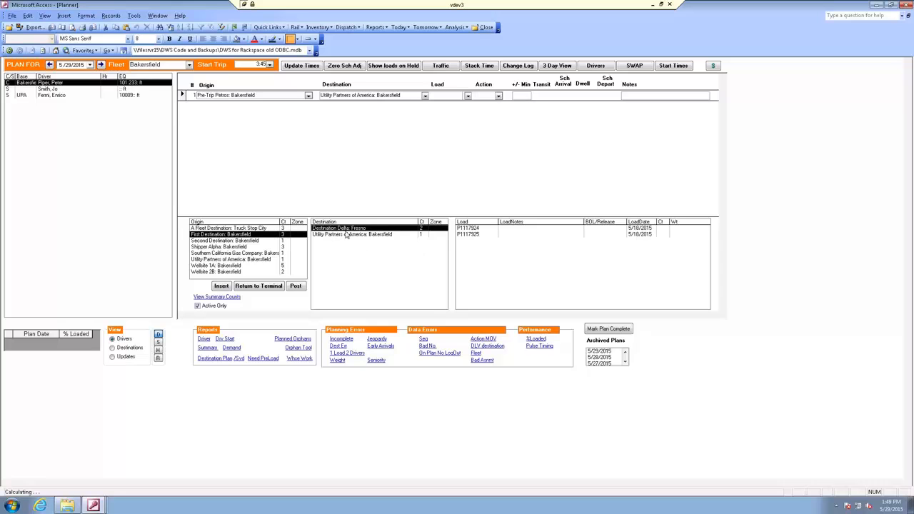
pyautogui.click(346, 236)
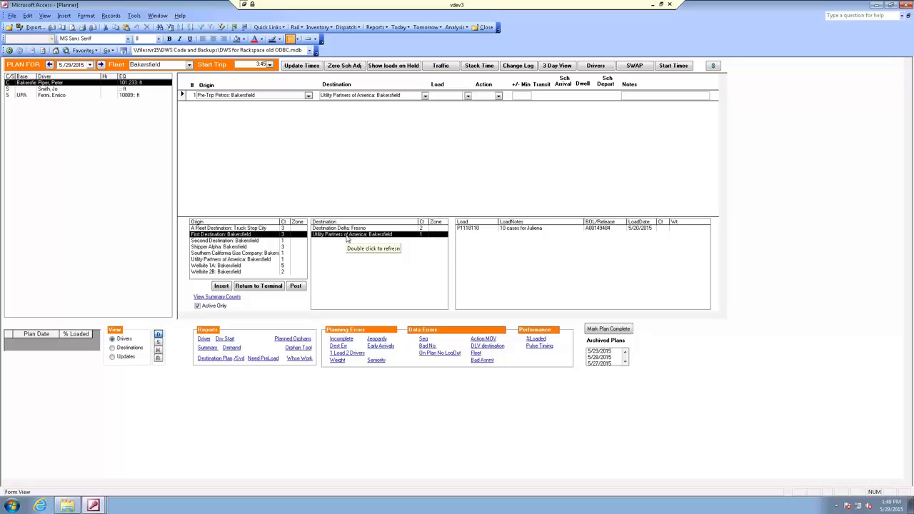
pyautogui.click(468, 229)
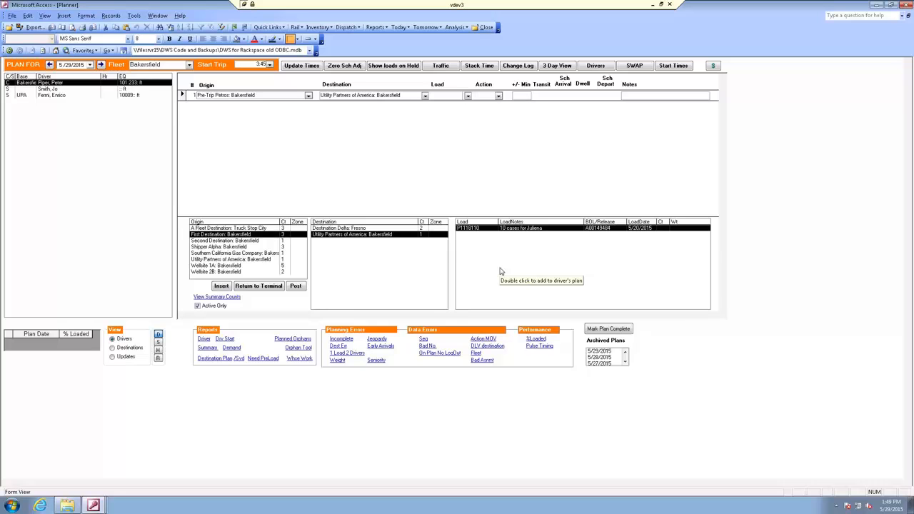
pyautogui.click(204, 247)
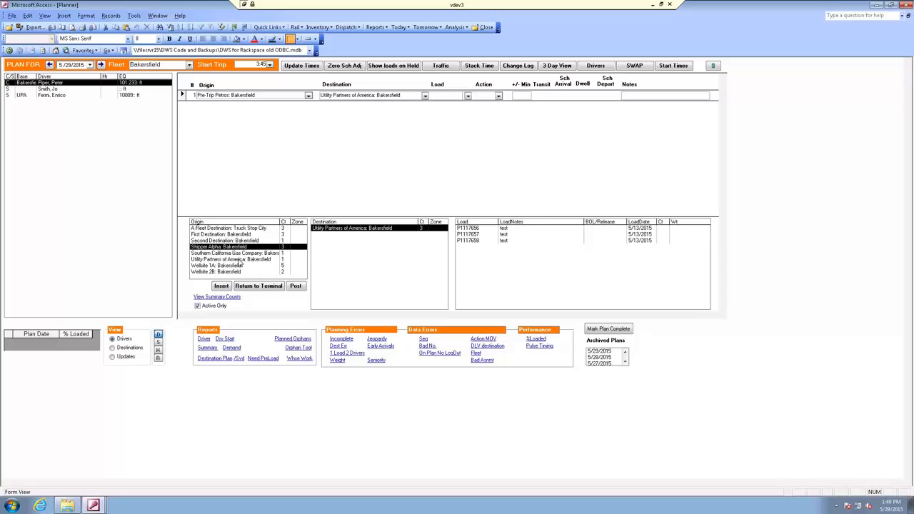
# Add the pipe load from Utility Partners of America to Third Destination as the first leg of the driver's plan
pyautogui.click(238, 260)
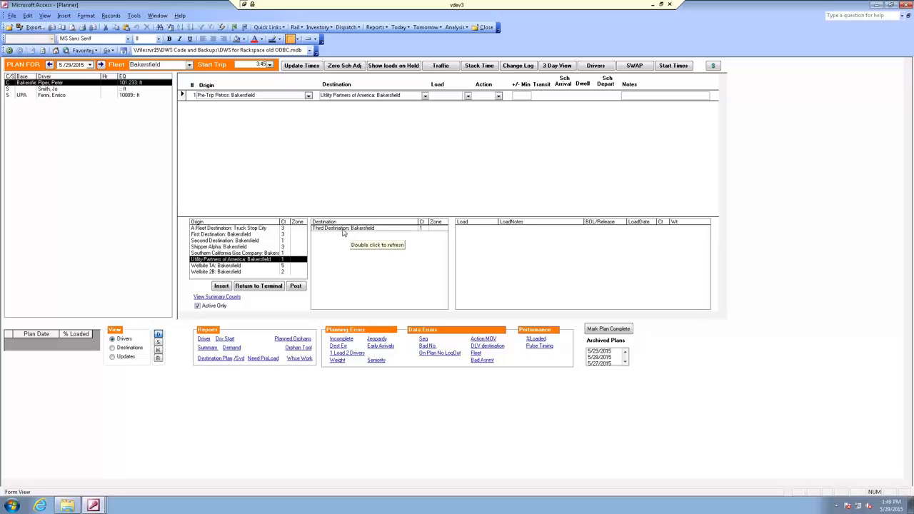
pyautogui.click(344, 229)
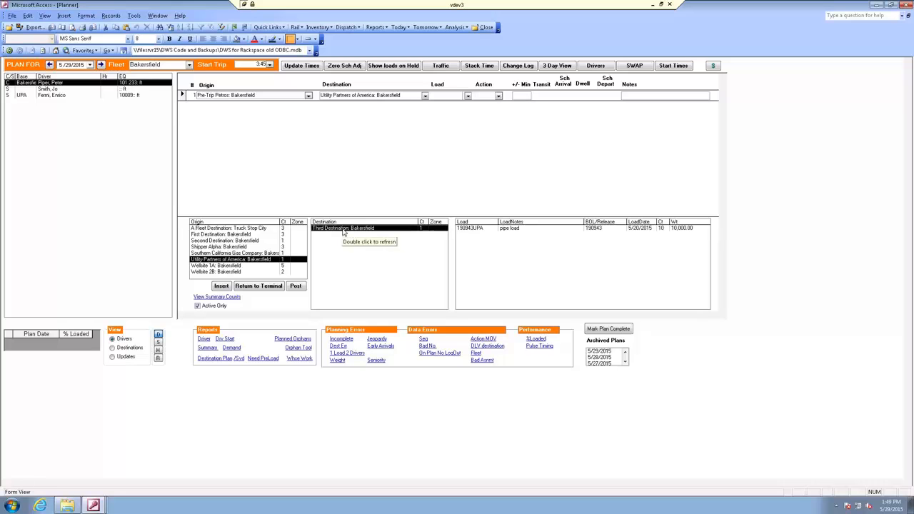
pyautogui.doubleClick(482, 229)
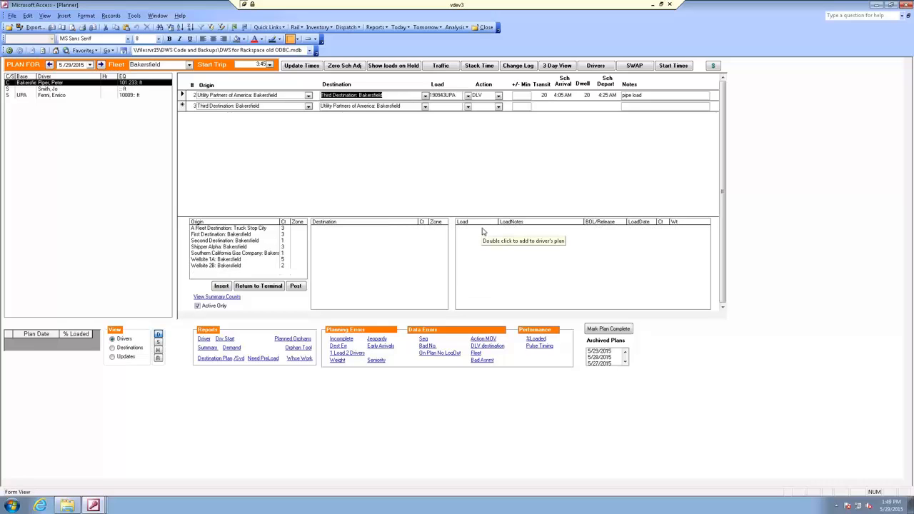
# Delete the pipe load leg from the driver's plan
pyautogui.click(182, 95)
pyautogui.press('Delete')
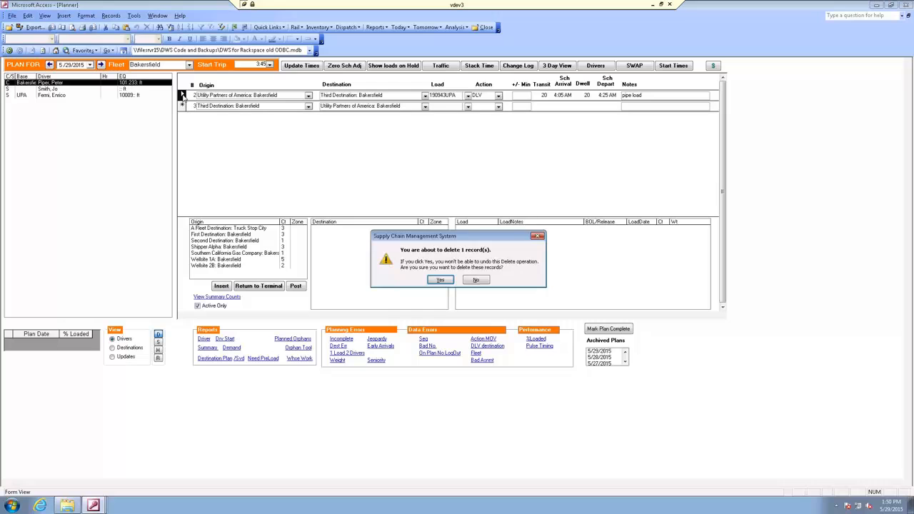
pyautogui.click(441, 279)
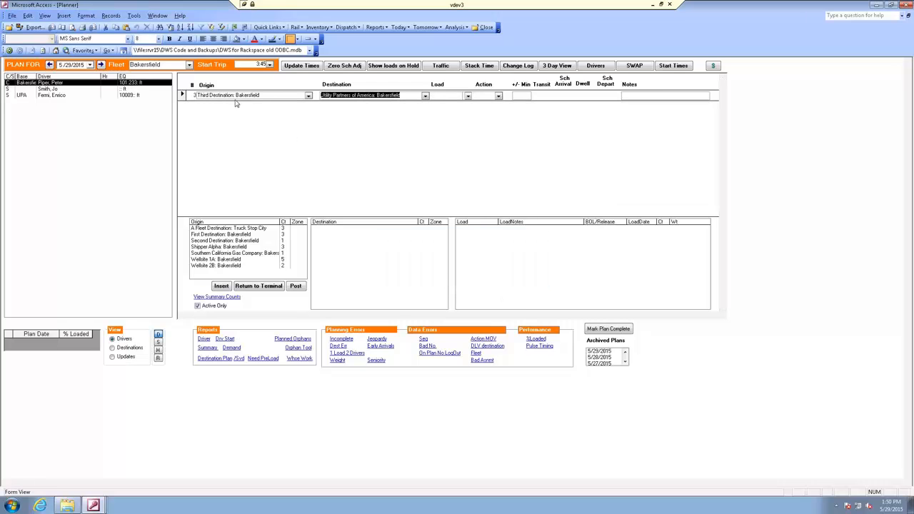
# Create the opening leg from Pre-Trip Petros: Bakersfield to Utility Partners of America: Bakersfield, leaving its load blank
pyautogui.click(308, 95)
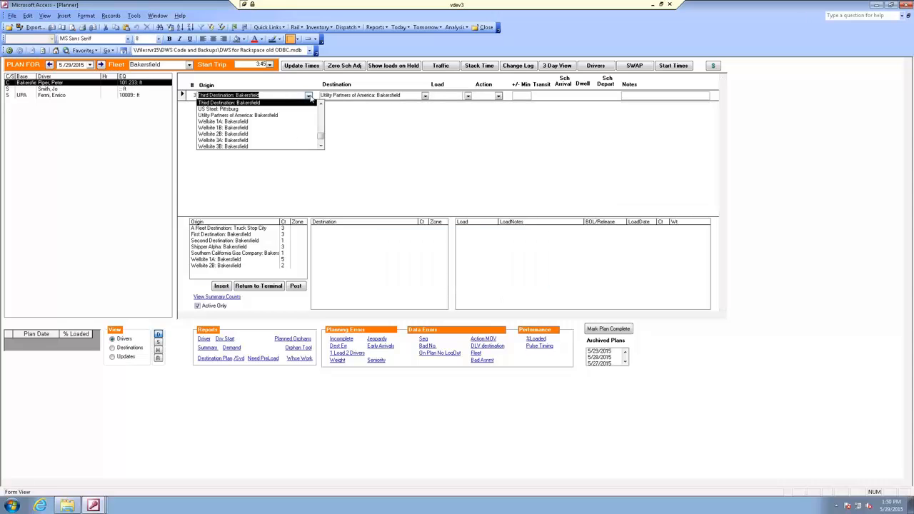
pyautogui.write('Pre-Trip Petros: Bakersfield')
pyautogui.press('Tab')
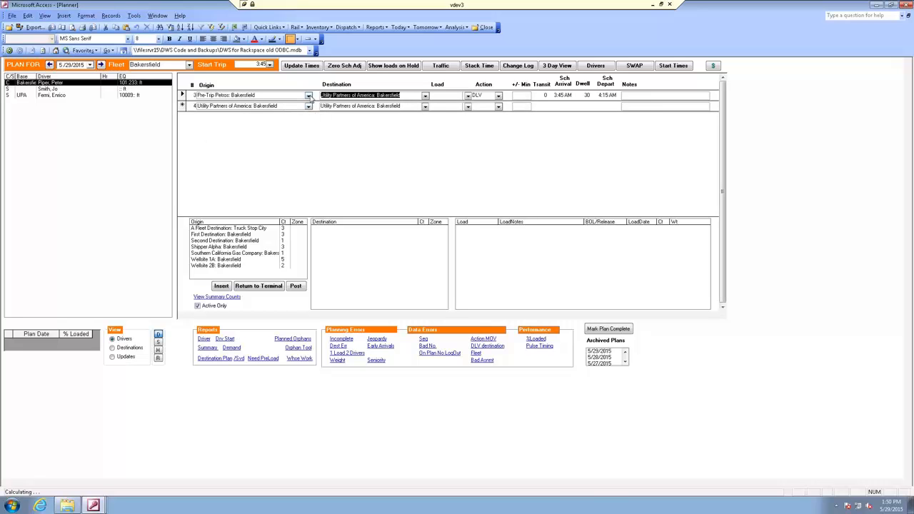
pyautogui.press('Tab')
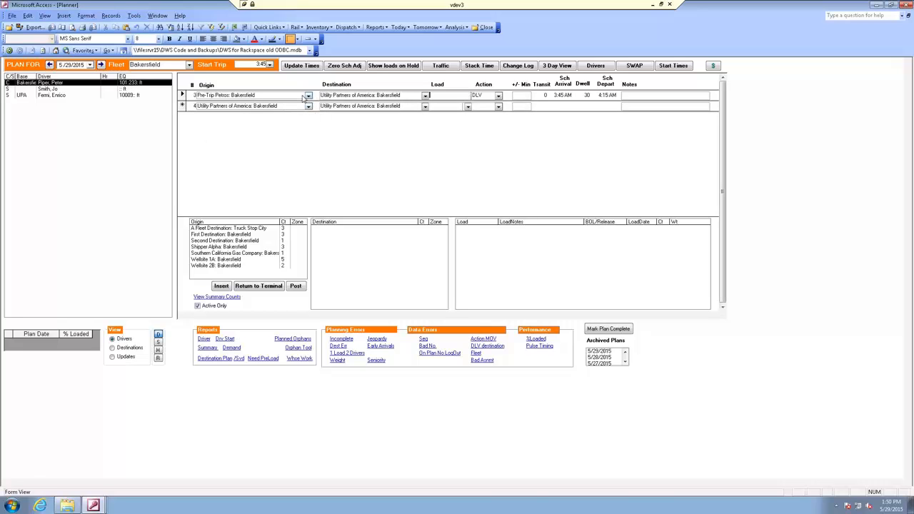
pyautogui.press('Tab')
# Add the pipe load from Utility Partners of America to Third Destination after the pre-trip leg, and set the pre-trip leg's action to MOV (Empty Move)
pyautogui.click(230, 243)
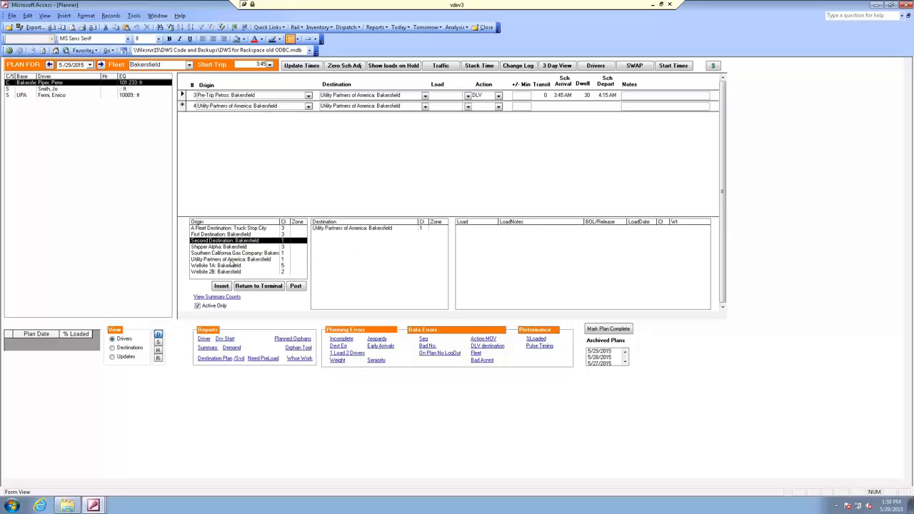
pyautogui.click(230, 259)
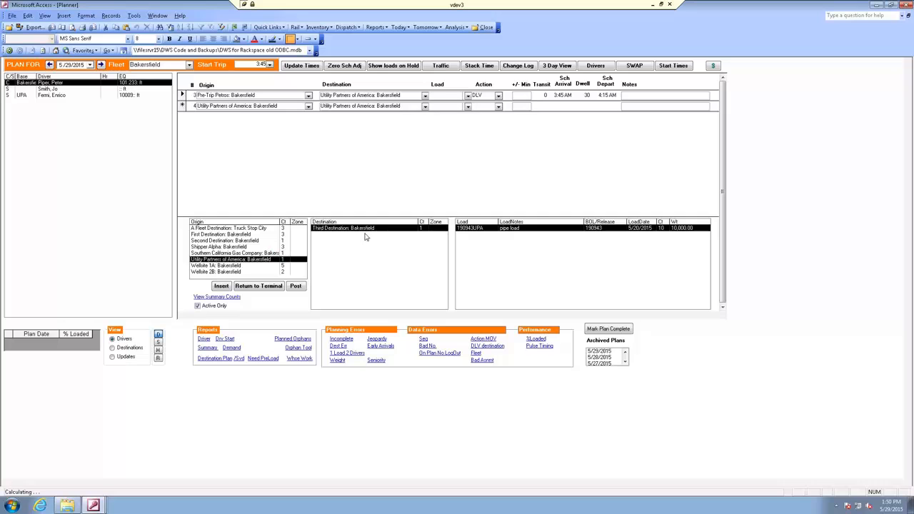
pyautogui.doubleClick(511, 229)
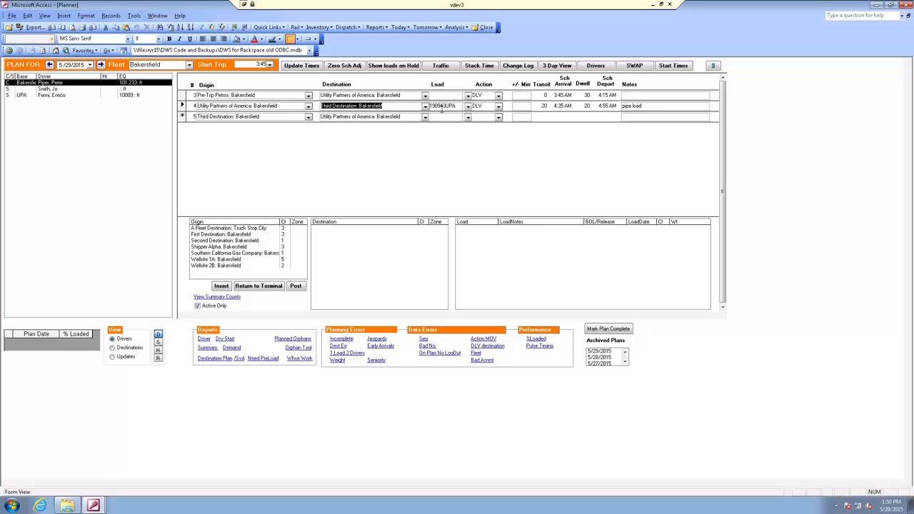
pyautogui.click(499, 95)
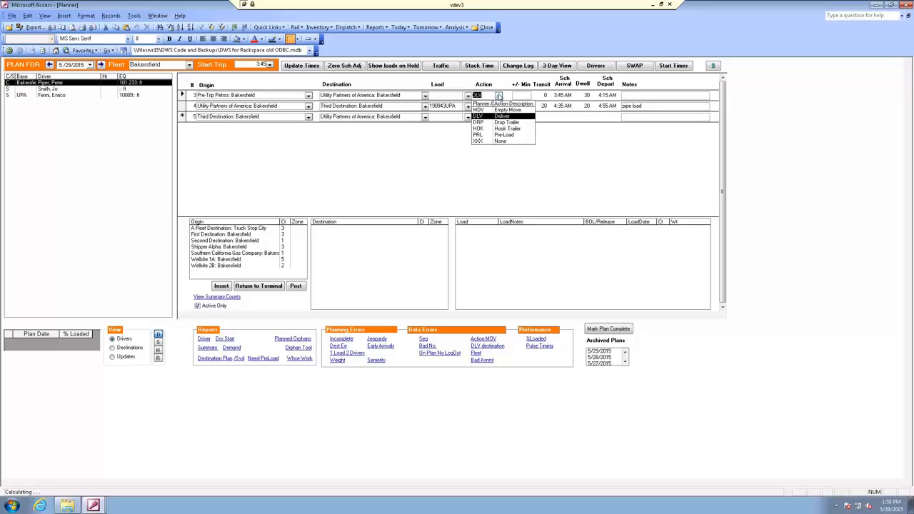
pyautogui.click(485, 109)
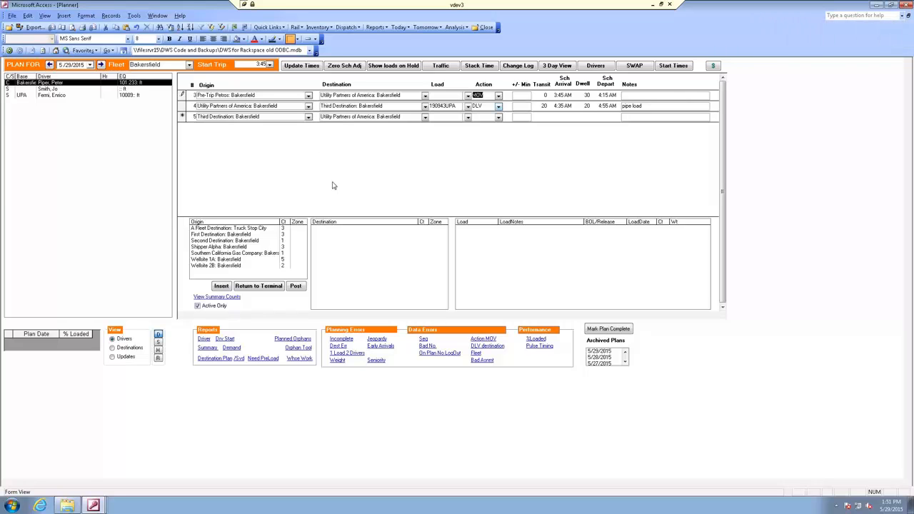
# Add the first load from Wellsite 2B to Wellsite A, entering 35 minutes' drive to Wellsite 2B, 60 minutes' unloading and 12 minutes' drive to Wellsite A
pyautogui.click(226, 268)
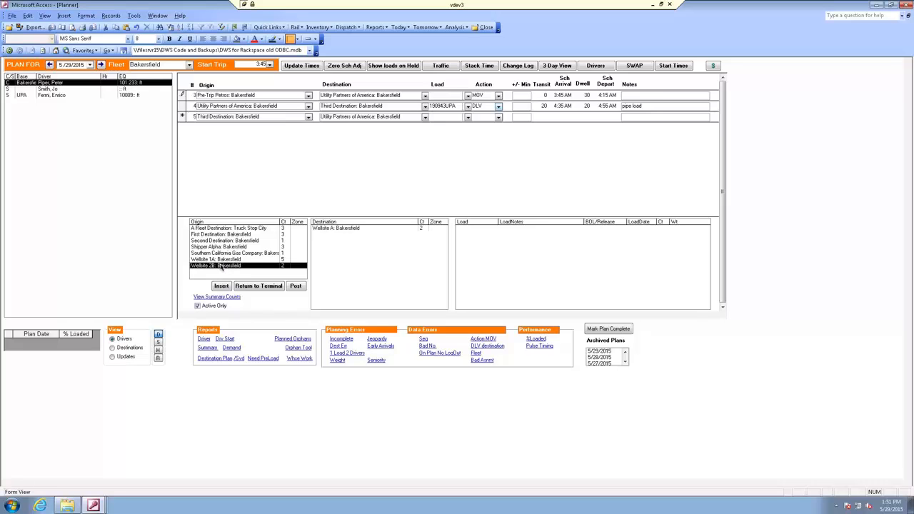
pyautogui.click(336, 228)
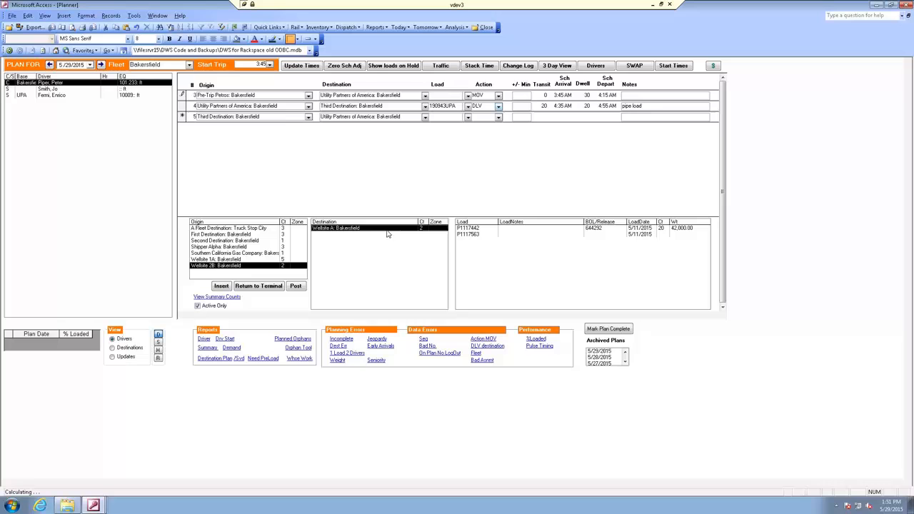
pyautogui.doubleClick(482, 228)
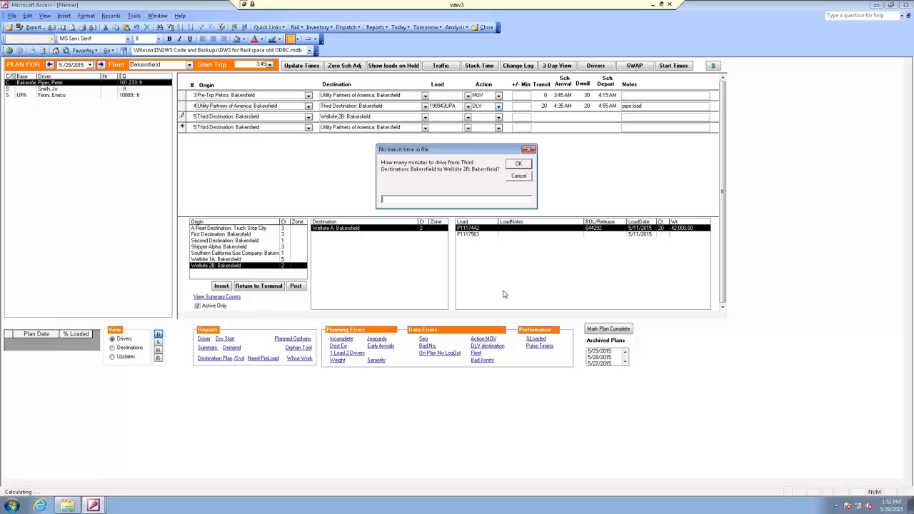
pyautogui.write('35')
pyautogui.press('Return')
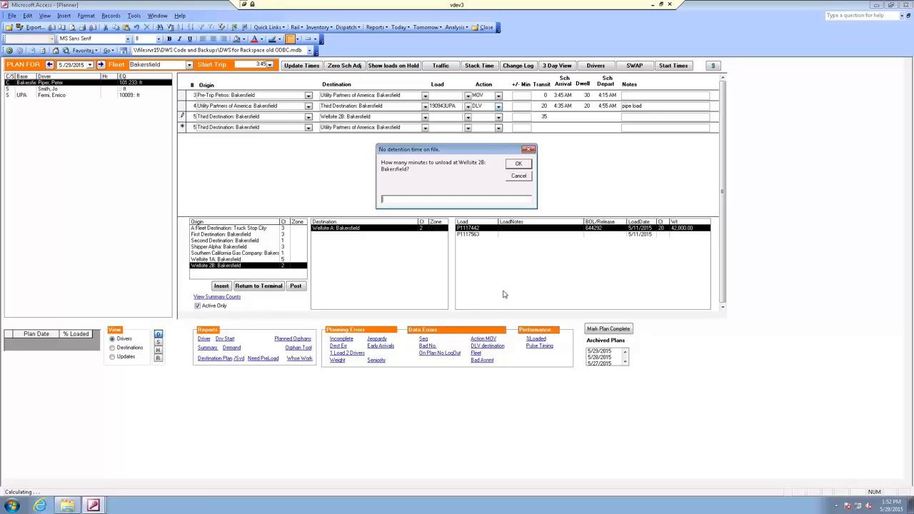
pyautogui.write('60')
pyautogui.press('Return')
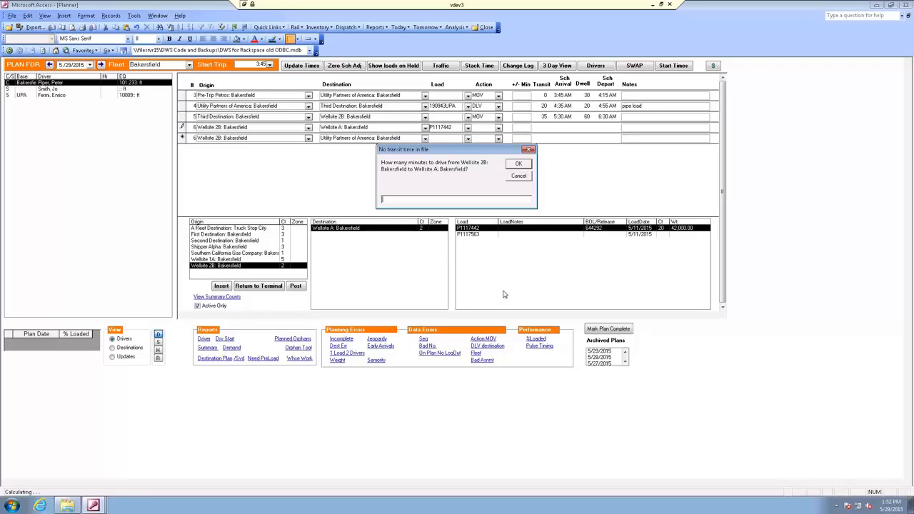
pyautogui.write('12')
pyautogui.press('Return')
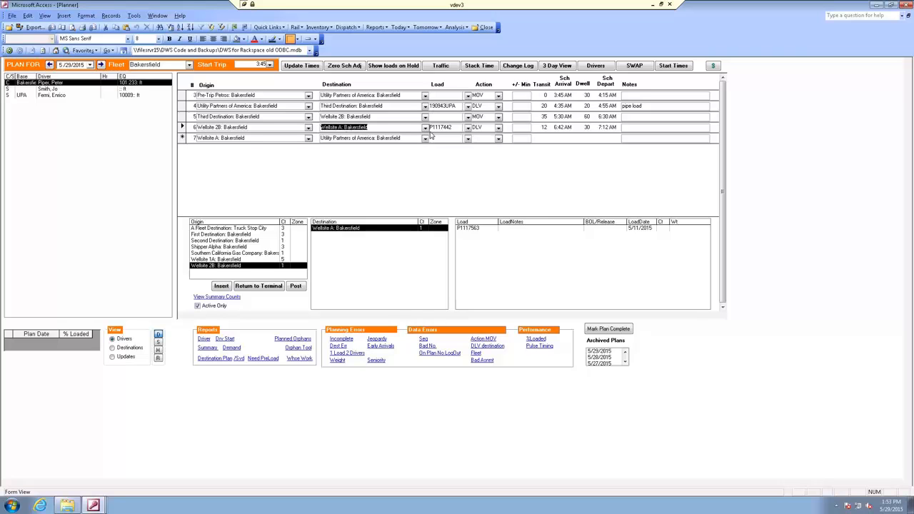
pyautogui.click(499, 130)
pyautogui.click(499, 130)
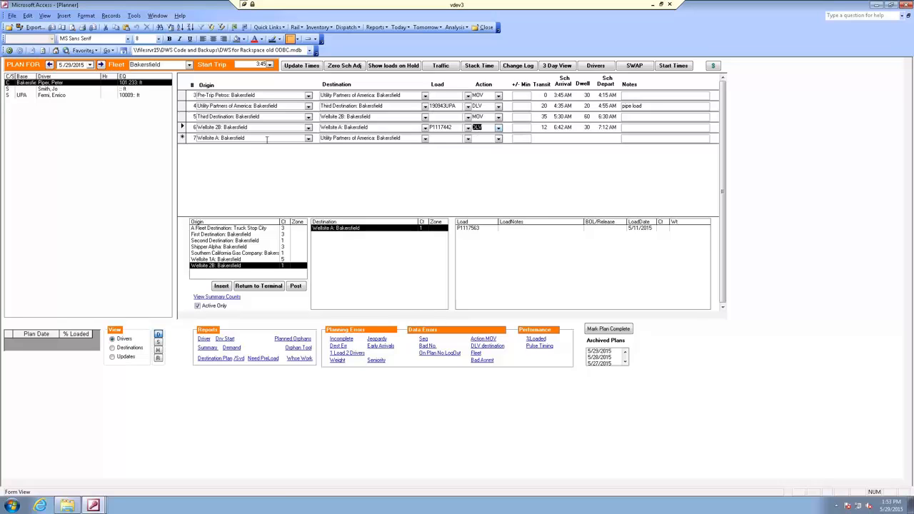
# Add the first inbound schedule load from Wellsite 1A: Bakersfield to Utility Partners of America: Bakersfield to the driver's plan
pyautogui.click(221, 260)
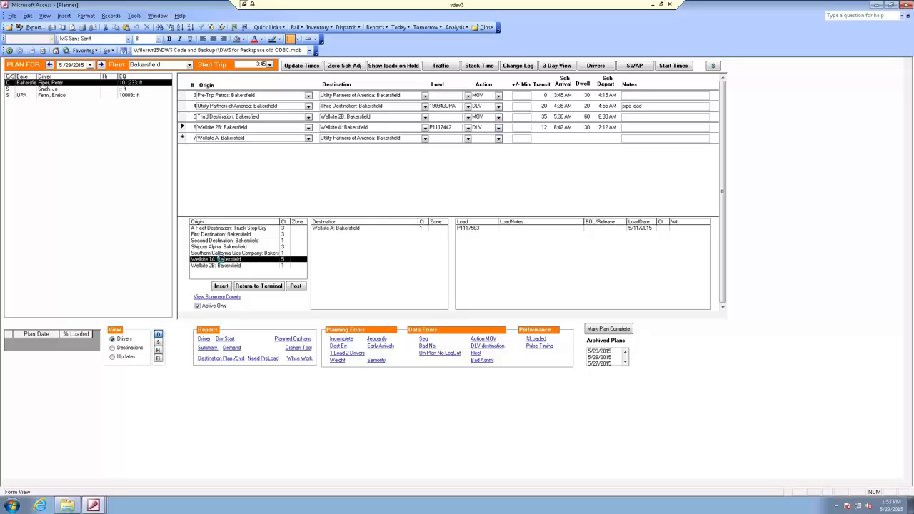
pyautogui.click(363, 230)
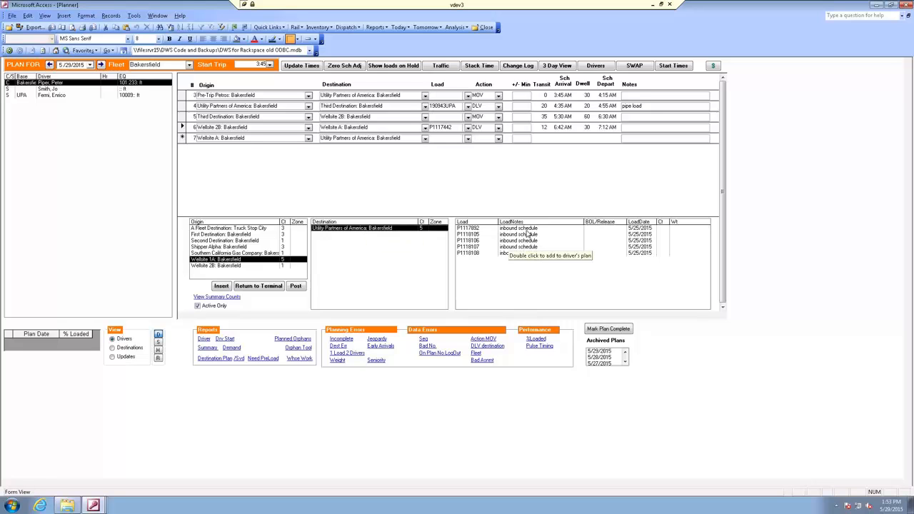
pyautogui.doubleClick(526, 229)
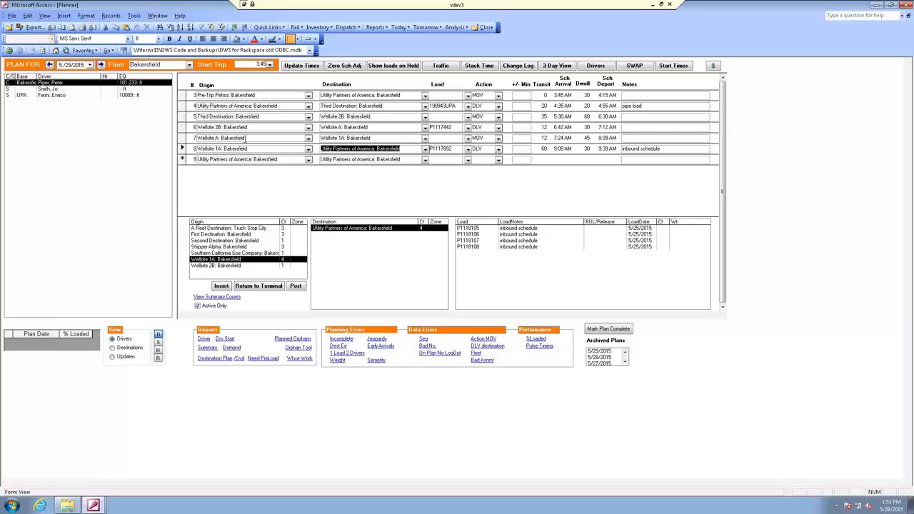
# Review the origins, destinations, loads and actions of the driver's planned legs in sequence, from the pre-trip leg to the last delivery
pyautogui.click(400, 127)
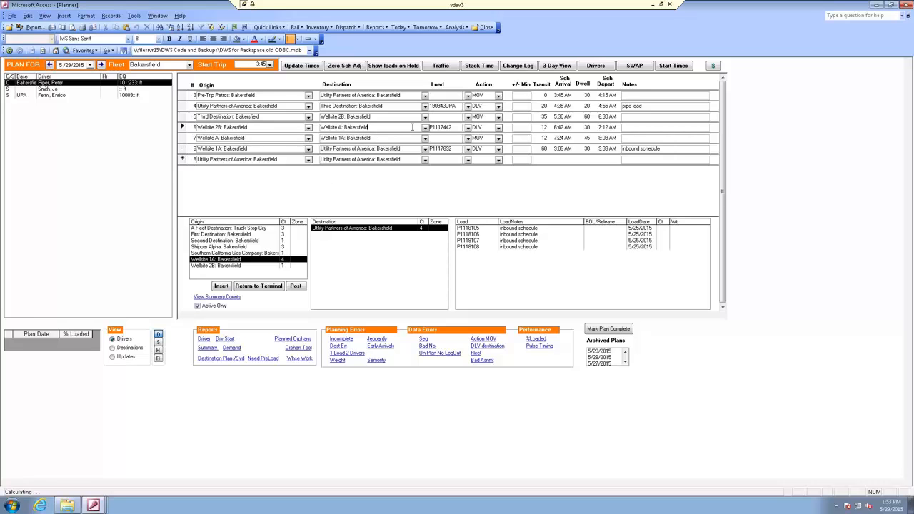
pyautogui.click(453, 127)
pyautogui.click(266, 138)
pyautogui.click(376, 149)
pyautogui.click(258, 95)
pyautogui.click(269, 105)
pyautogui.click(294, 116)
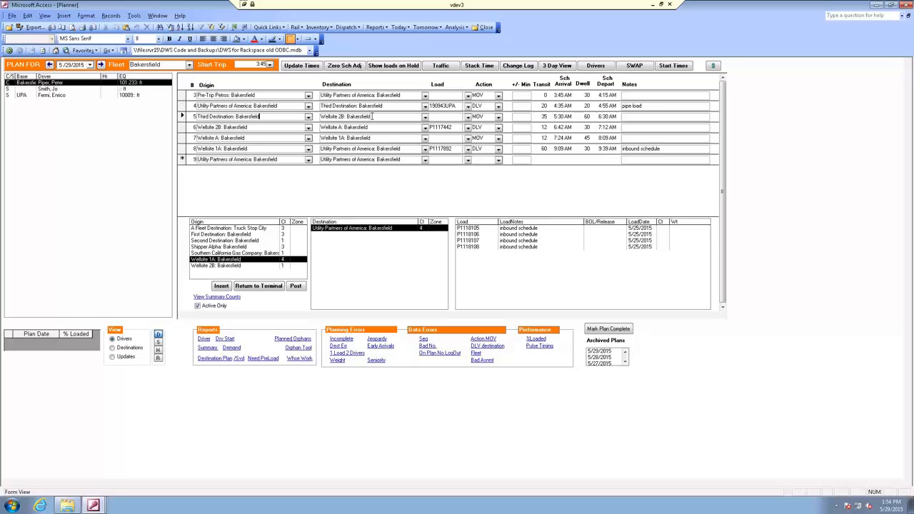
pyautogui.click(498, 117)
pyautogui.click(500, 117)
pyautogui.click(380, 116)
pyautogui.click(257, 127)
pyautogui.click(369, 126)
pyautogui.click(498, 127)
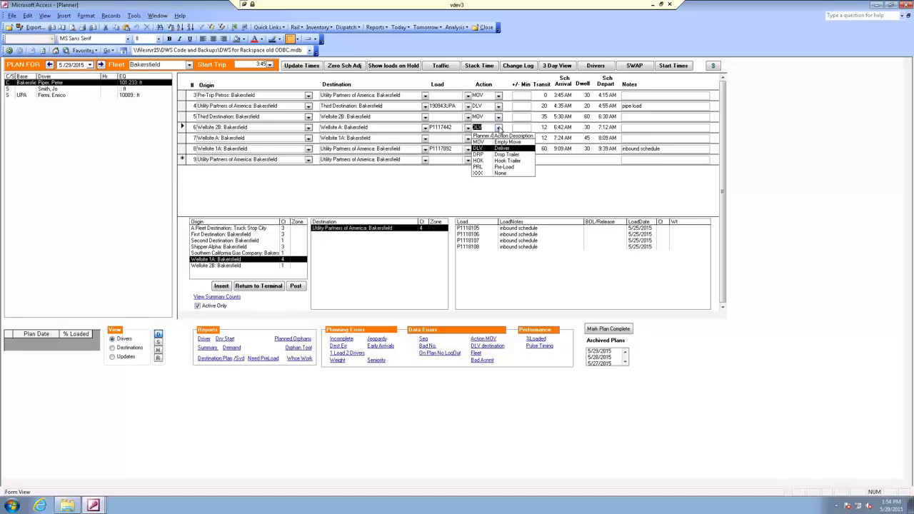
pyautogui.click(499, 127)
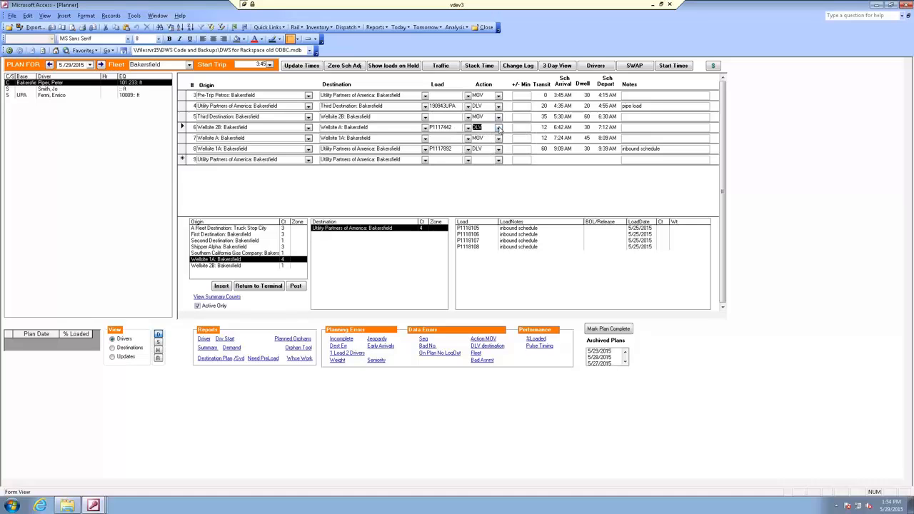
pyautogui.click(249, 138)
pyautogui.click(263, 148)
pyautogui.click(404, 147)
# For the UPA-based driver, set the trip start to 5:00 and create the opening leg from Pre-Trip Petros to Utility Partners of America
pyautogui.click(60, 89)
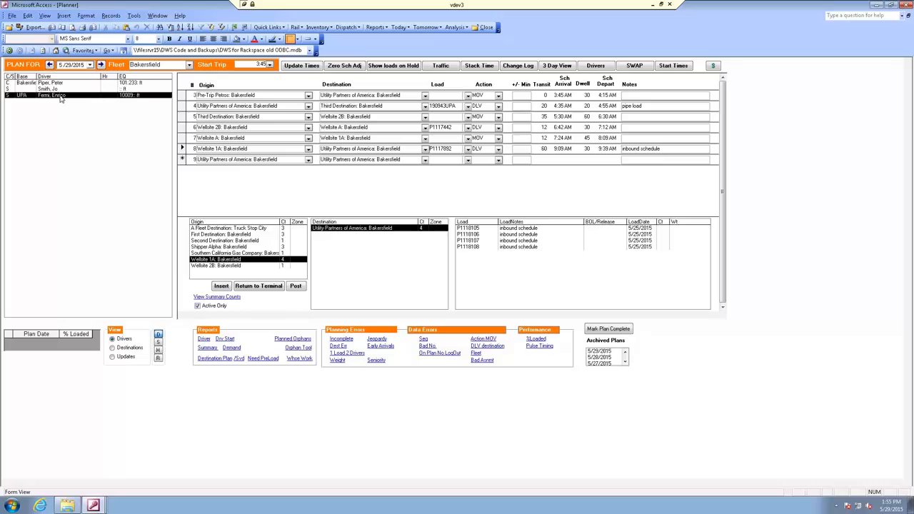
pyautogui.click(269, 65)
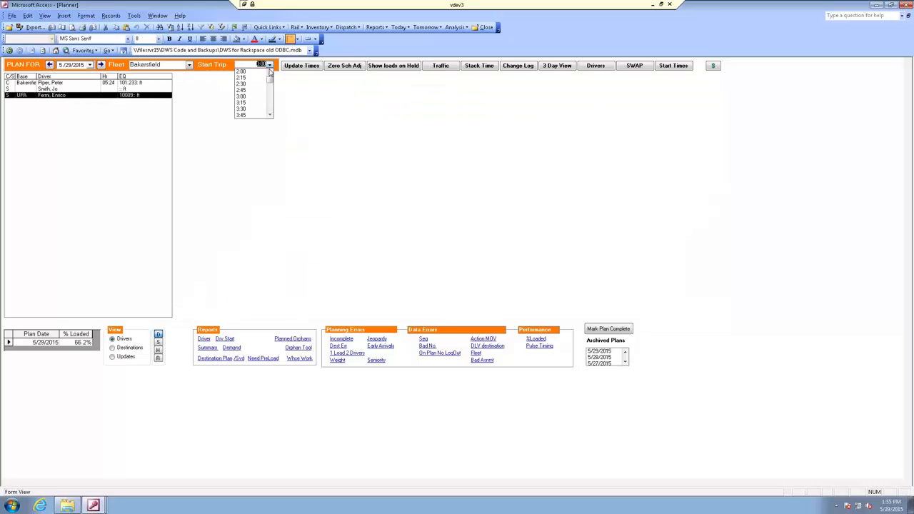
pyautogui.click(269, 104)
pyautogui.click(245, 97)
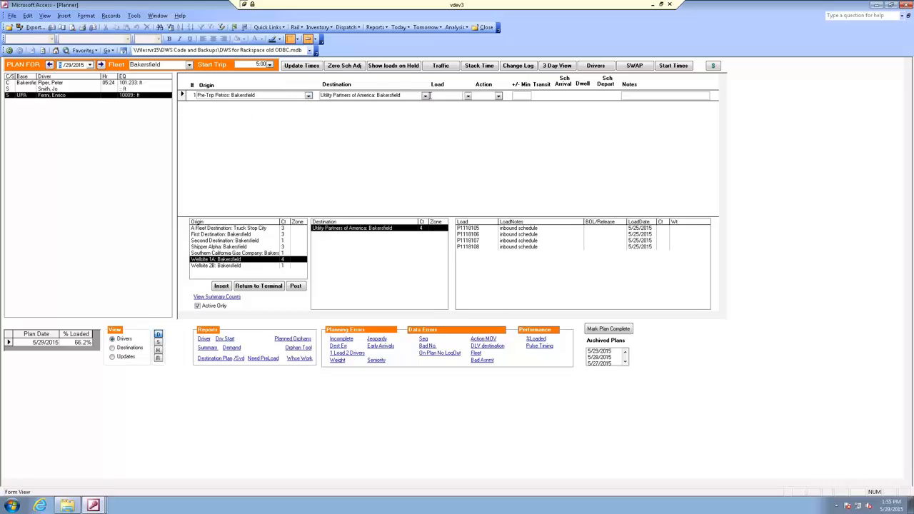
pyautogui.click(426, 96)
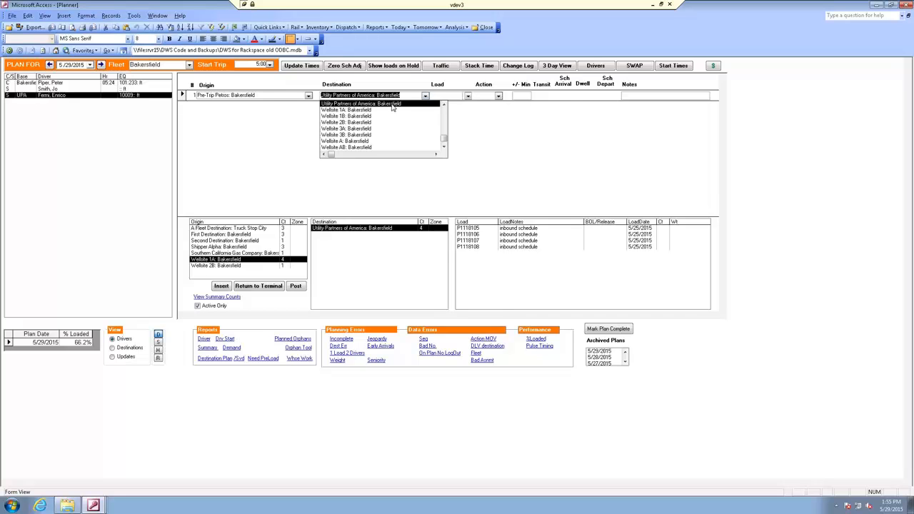
pyautogui.click(392, 104)
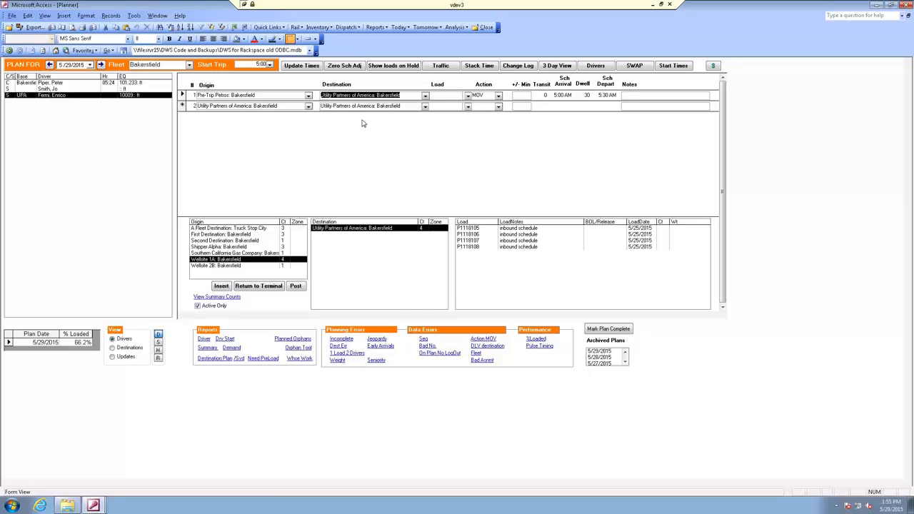
# Add the first three inbound schedule loads from Wellsite 1A to Utility Partners of America to the UPA-based driver's plan
pyautogui.click(236, 260)
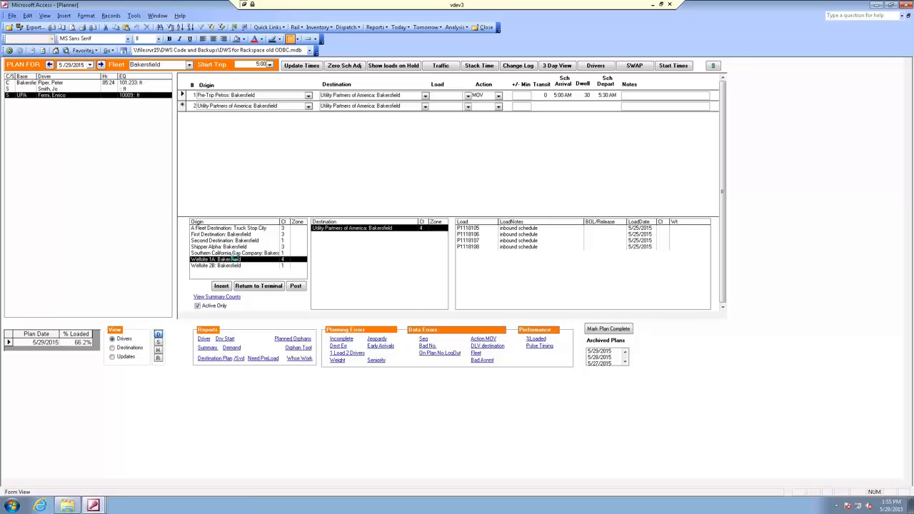
pyautogui.click(379, 230)
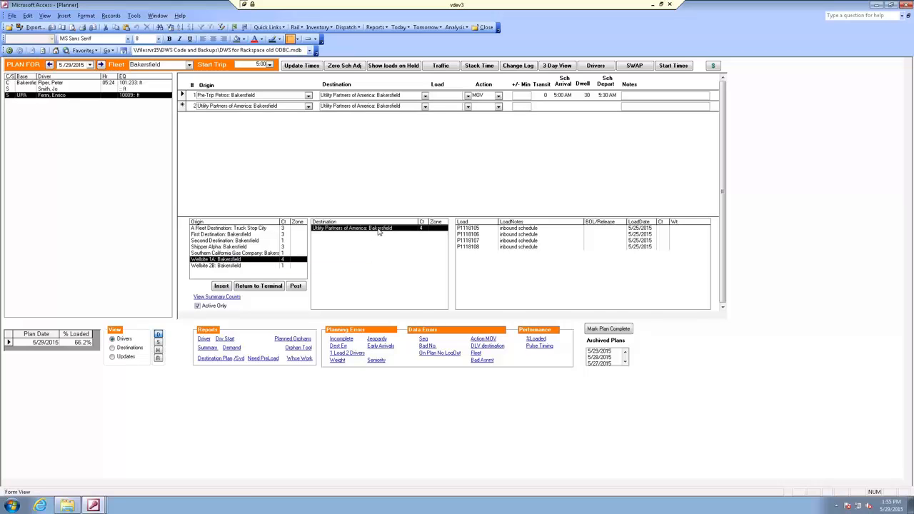
pyautogui.doubleClick(502, 232)
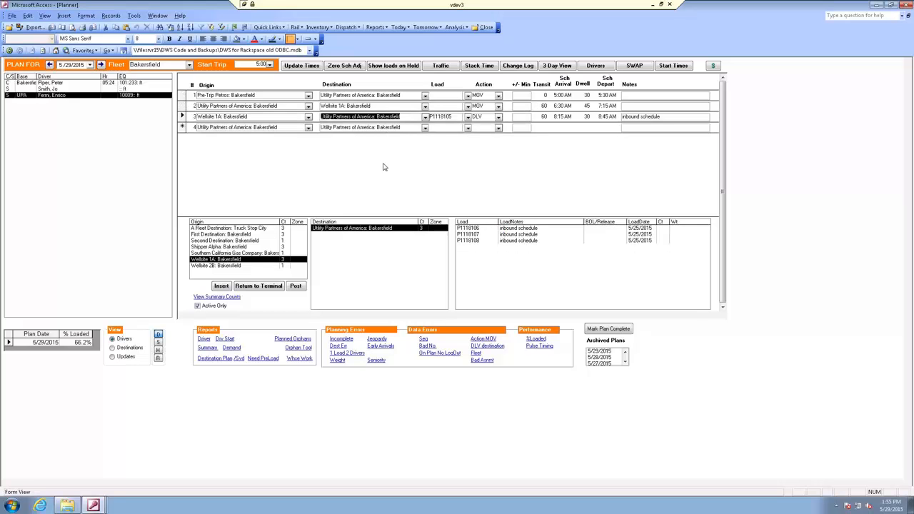
pyautogui.click(271, 105)
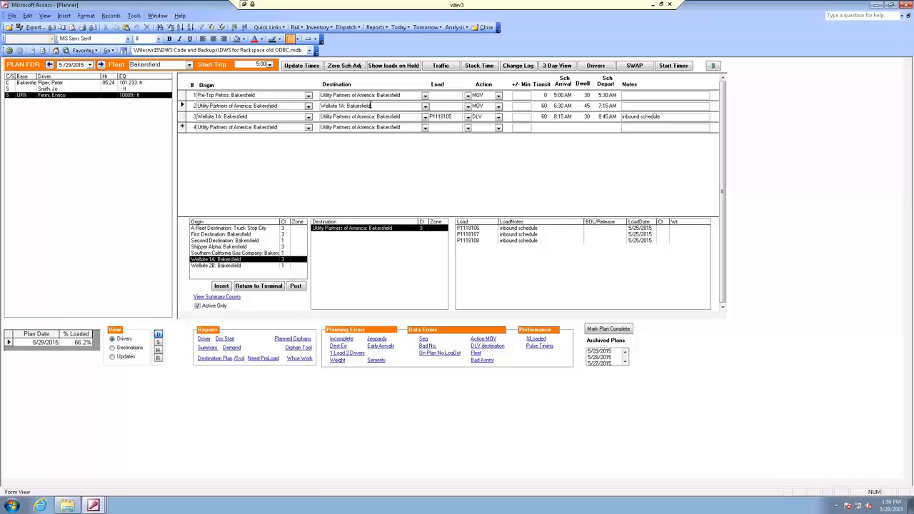
pyautogui.click(498, 106)
pyautogui.click(499, 107)
pyautogui.click(253, 116)
pyautogui.click(455, 118)
pyautogui.click(400, 116)
pyautogui.doubleClick(474, 229)
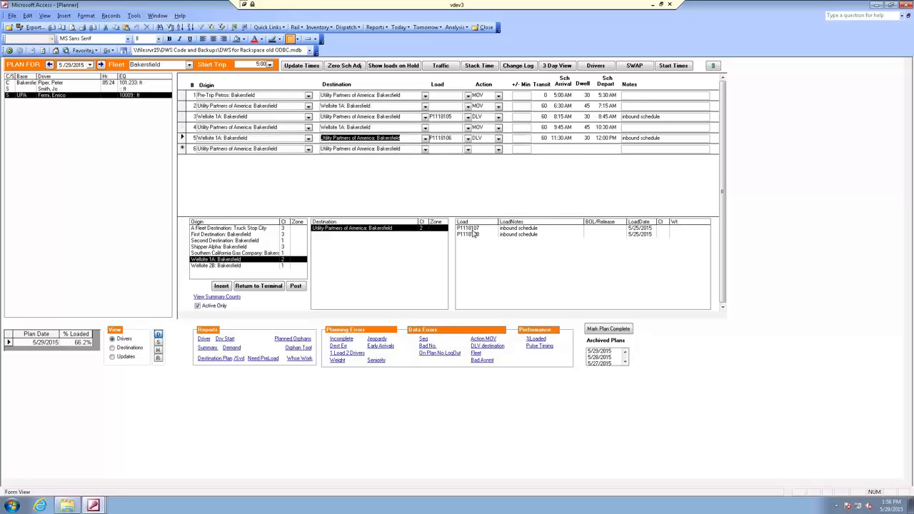
pyautogui.doubleClick(475, 228)
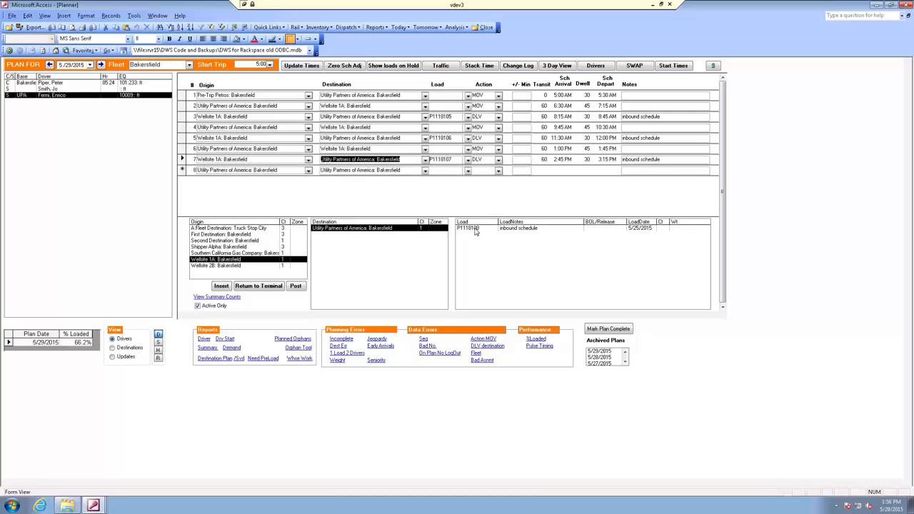
# Start the remaining driver's trip at 4:30 with a Pre-Trip Petros to Utility Partners of America leg, and add the last Wellsite 1A load
pyautogui.click(54, 89)
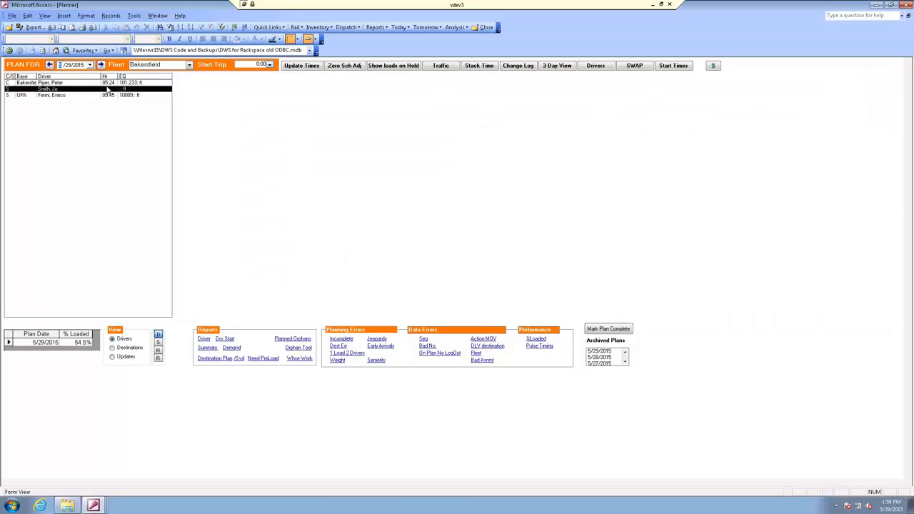
pyautogui.click(269, 65)
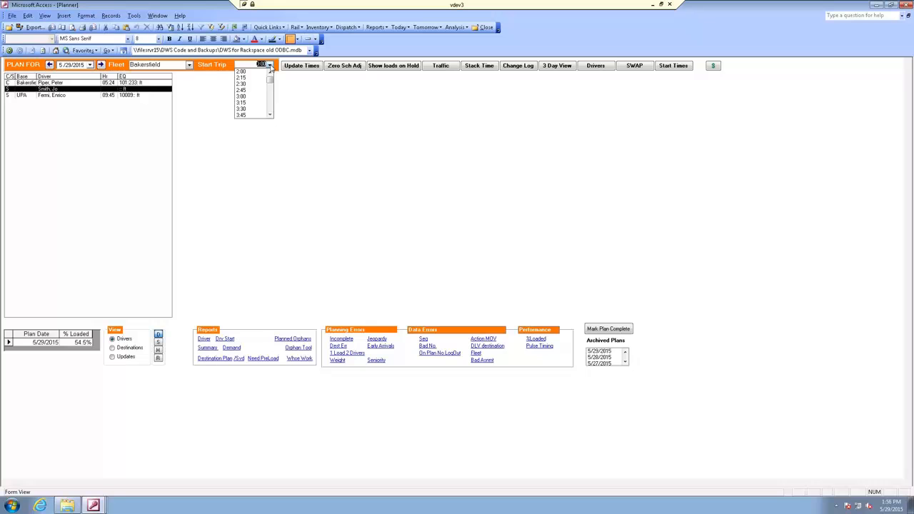
pyautogui.click(269, 104)
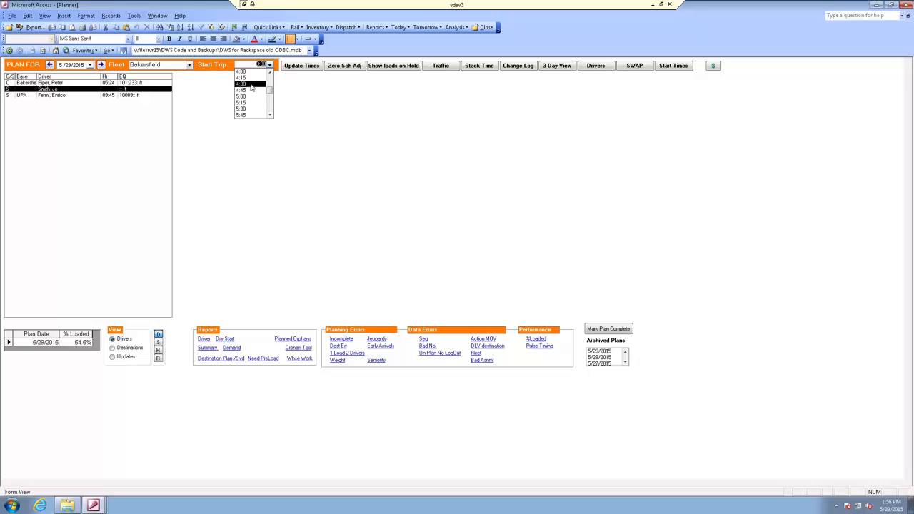
pyautogui.click(246, 85)
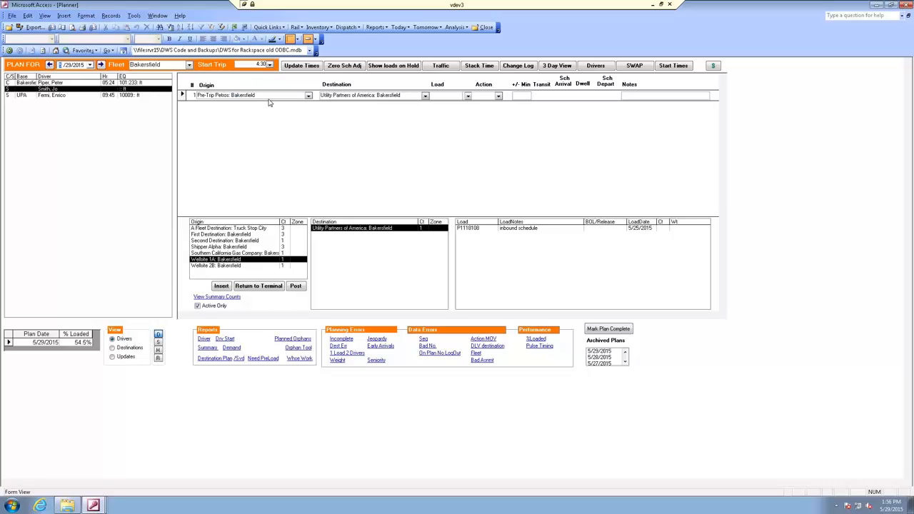
pyautogui.click(425, 96)
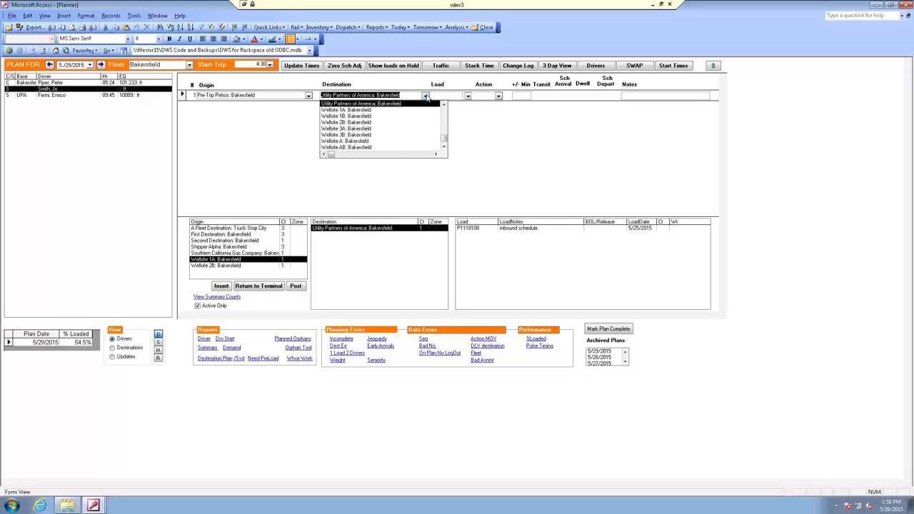
pyautogui.click(399, 105)
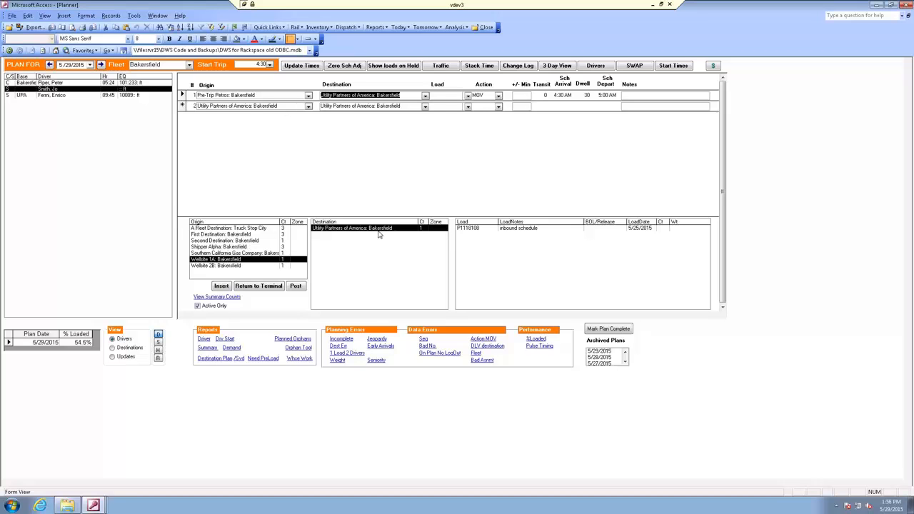
pyautogui.doubleClick(472, 228)
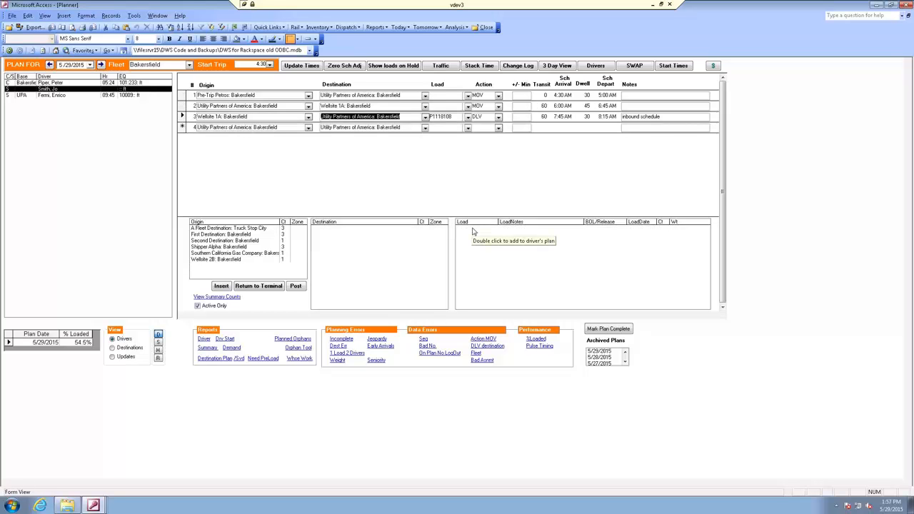
# Add the three Shipper Alpha to Utility Partners of America loads to the driver's plan, with 23 minutes' drive and 34 minutes' unloading at Shipper Alpha
pyautogui.click(227, 247)
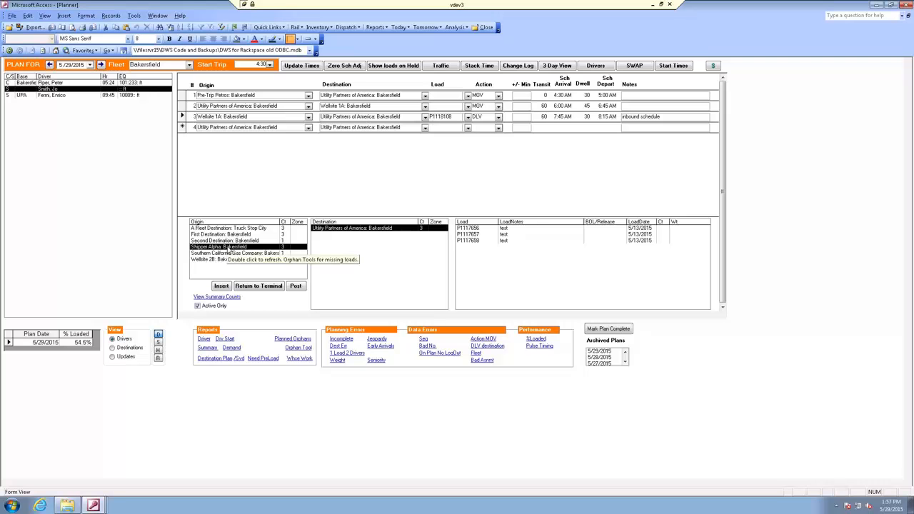
pyautogui.doubleClick(465, 232)
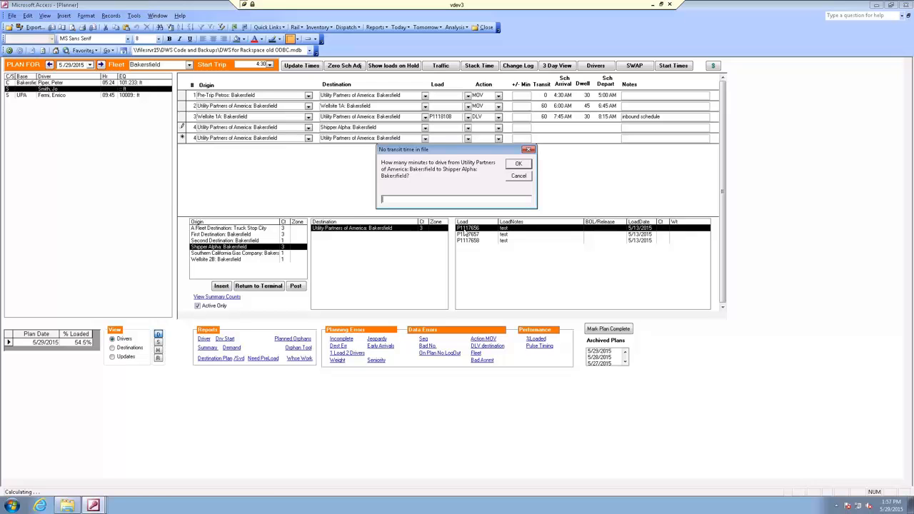
pyautogui.write('23')
pyautogui.press('Return')
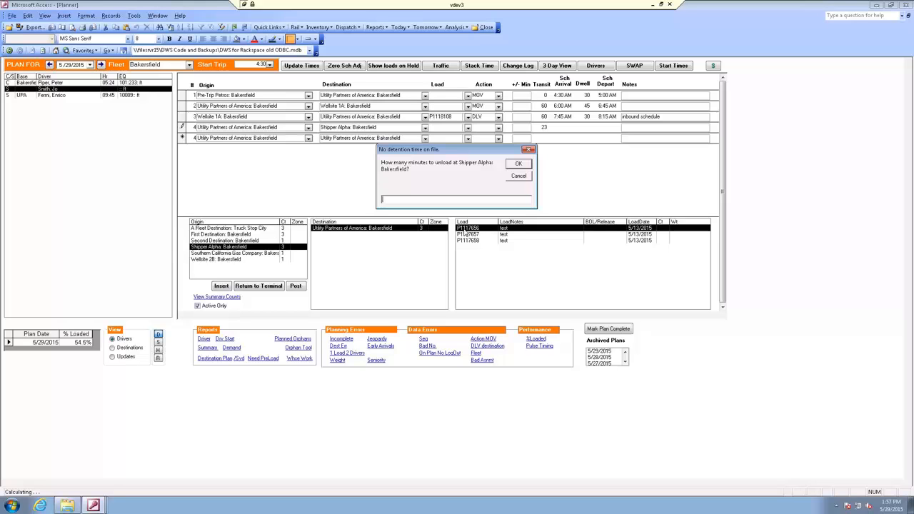
pyautogui.write('34')
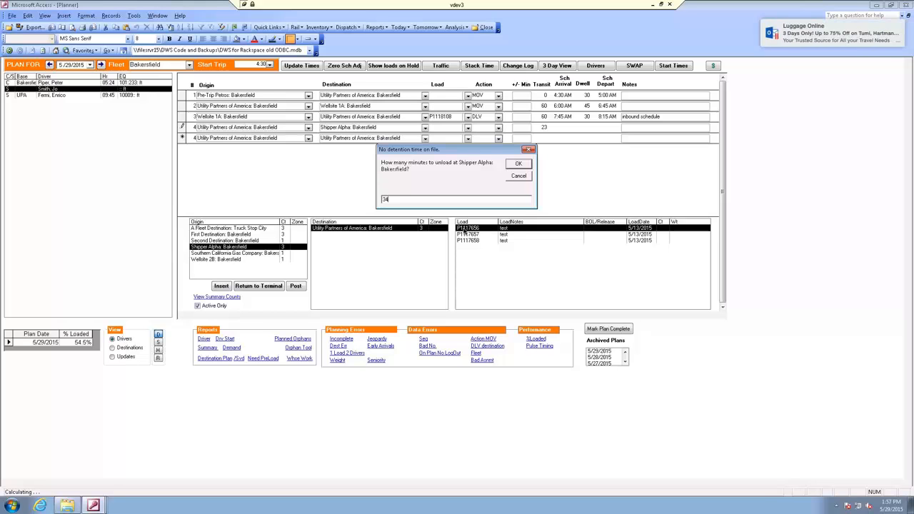
pyautogui.press('Return')
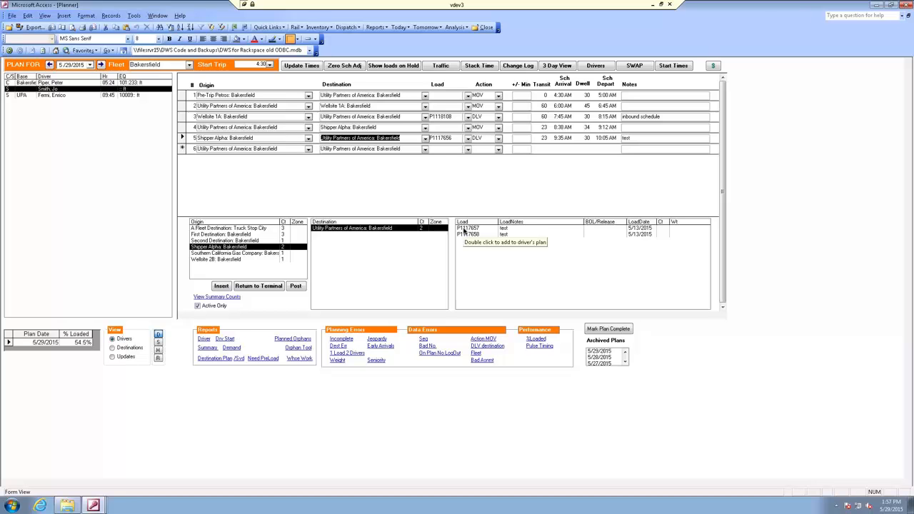
pyautogui.doubleClick(468, 230)
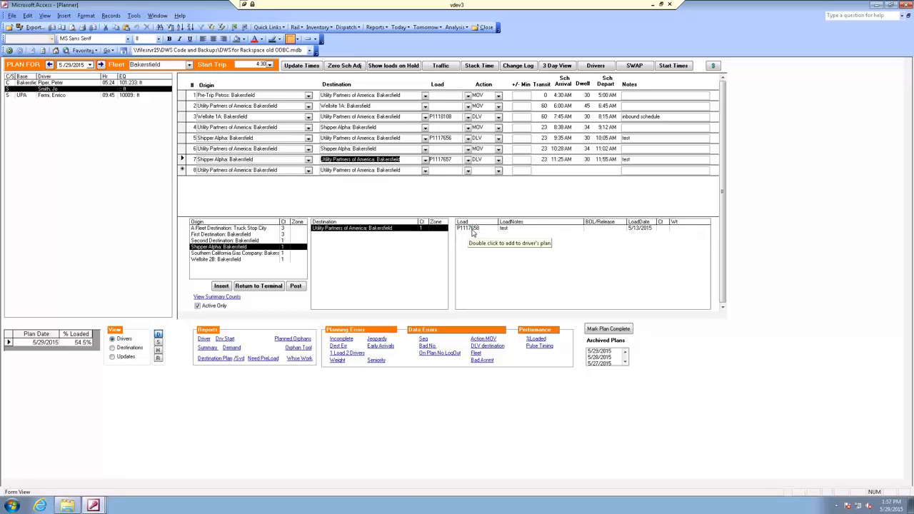
pyautogui.doubleClick(471, 230)
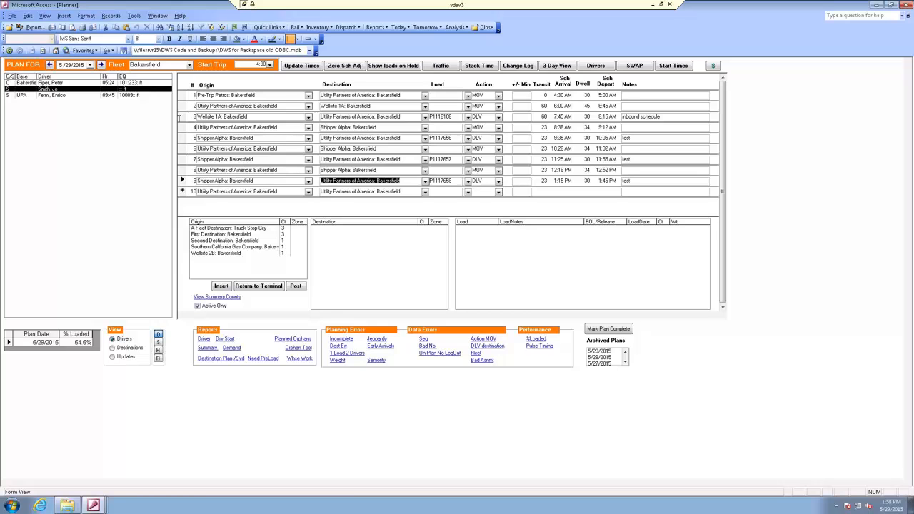
# For the Bakersfield-based driver, add the Wellsite 2B to Wellsite A load, with 40 minutes' drive from Utility Partners of America to Wellsite 2B
pyautogui.click(100, 84)
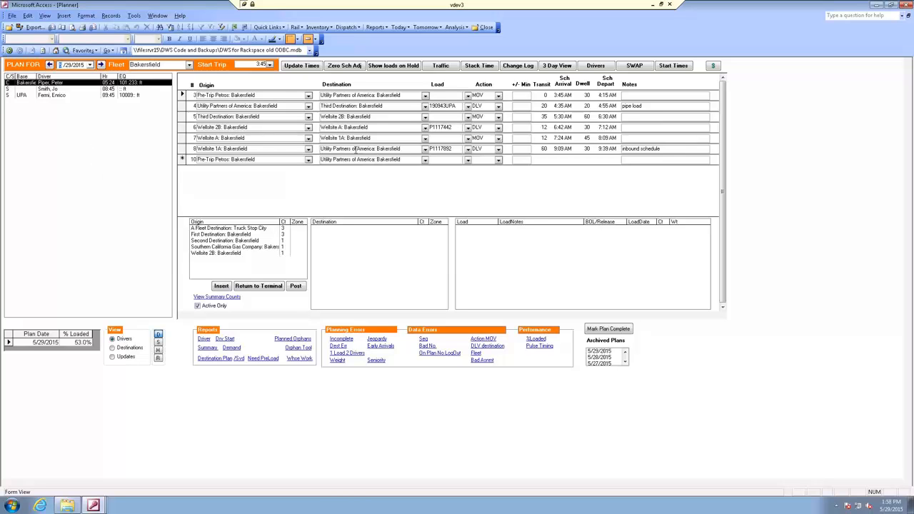
pyautogui.click(370, 148)
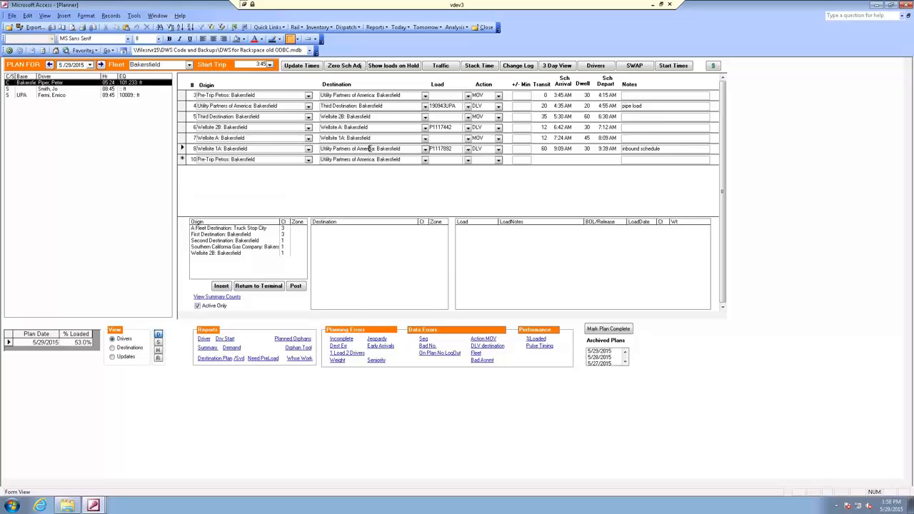
pyautogui.click(224, 254)
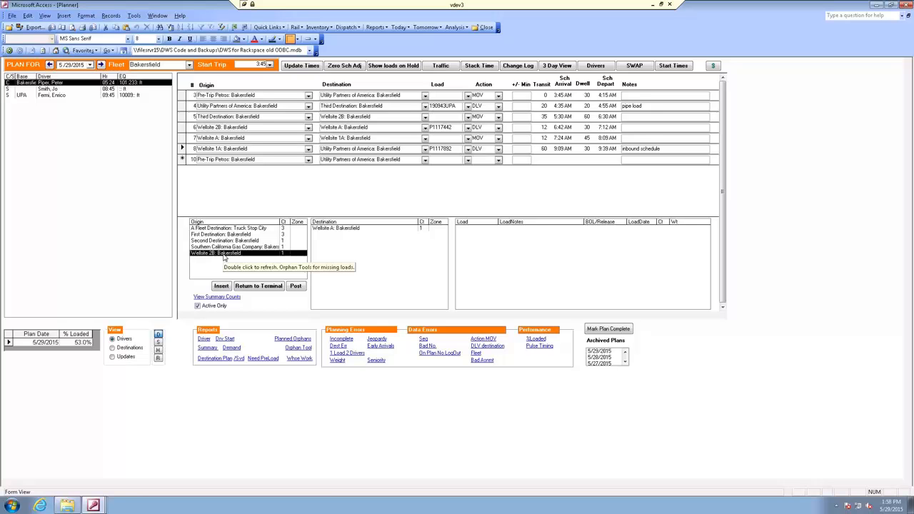
pyautogui.click(313, 228)
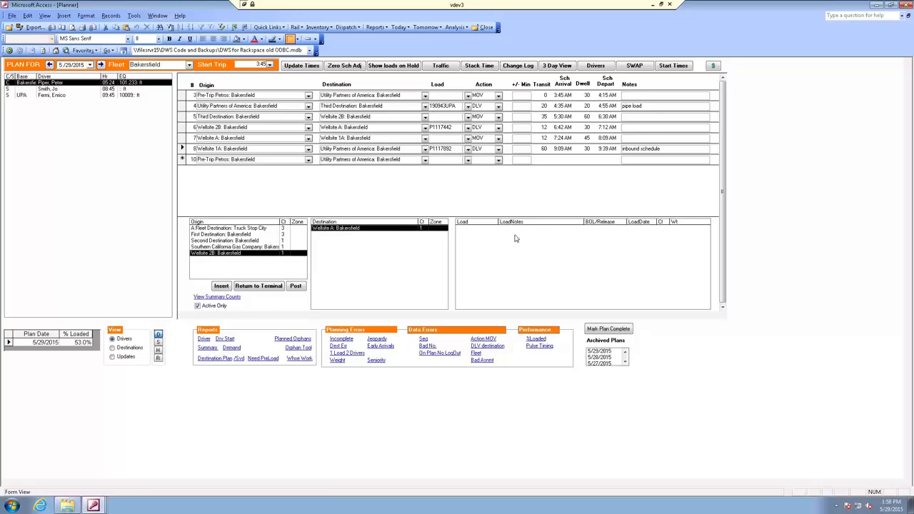
pyautogui.click(480, 228)
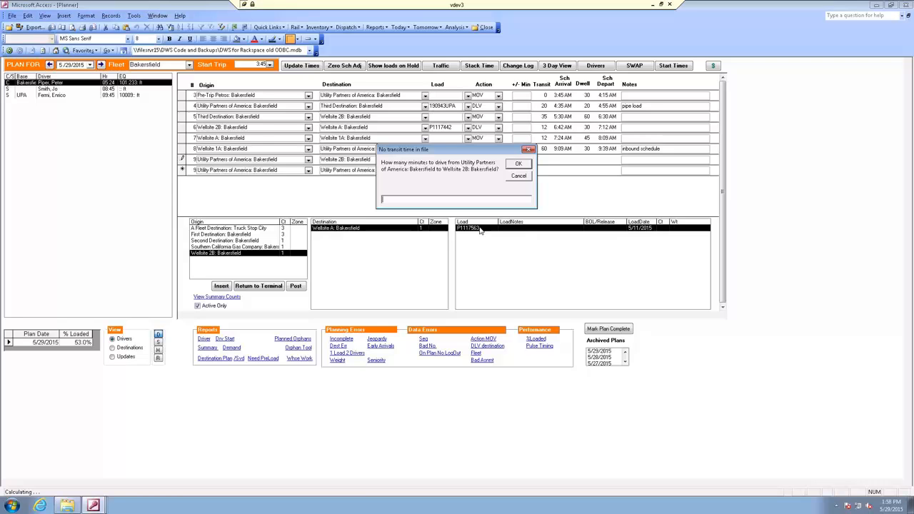
pyautogui.write('40')
pyautogui.press('Return')
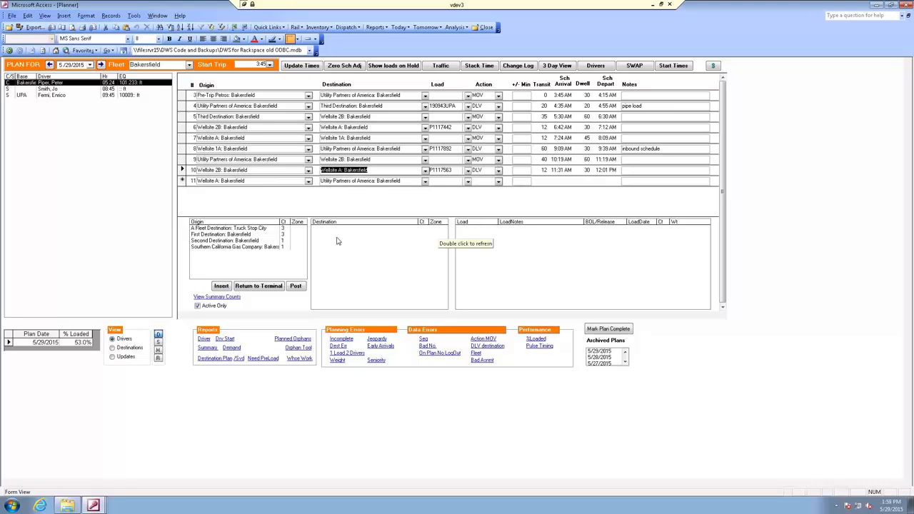
# Add the First Destination to Utility Partners of America load, with 15 minutes' drive from Wellsite A and 45 minutes' drive to Utility Partners
pyautogui.click(252, 170)
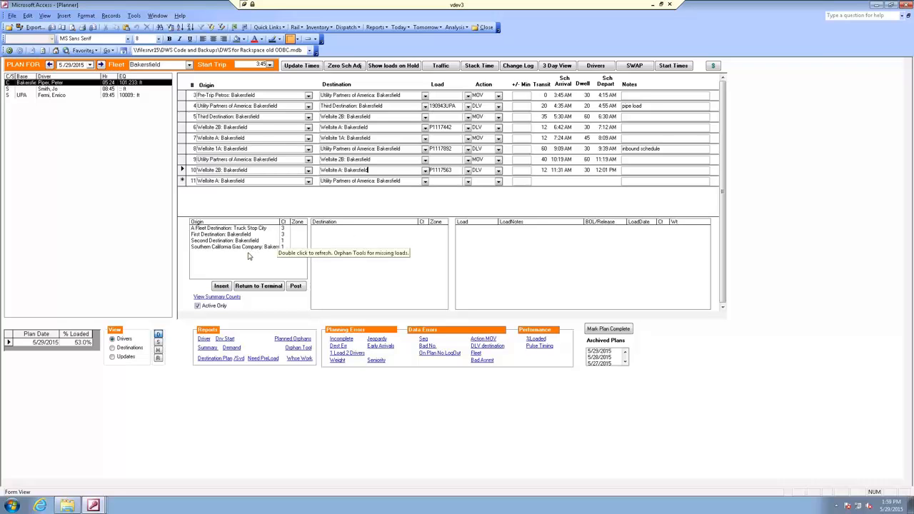
pyautogui.click(240, 232)
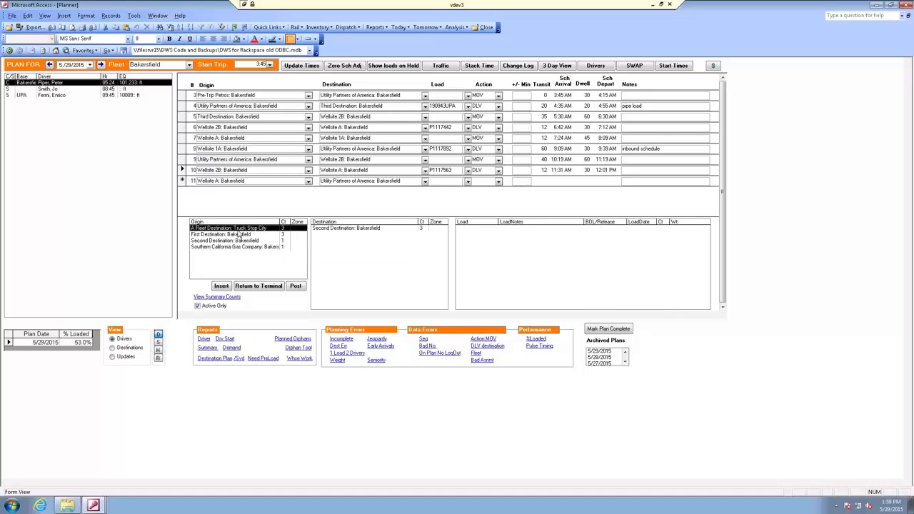
pyautogui.click(238, 235)
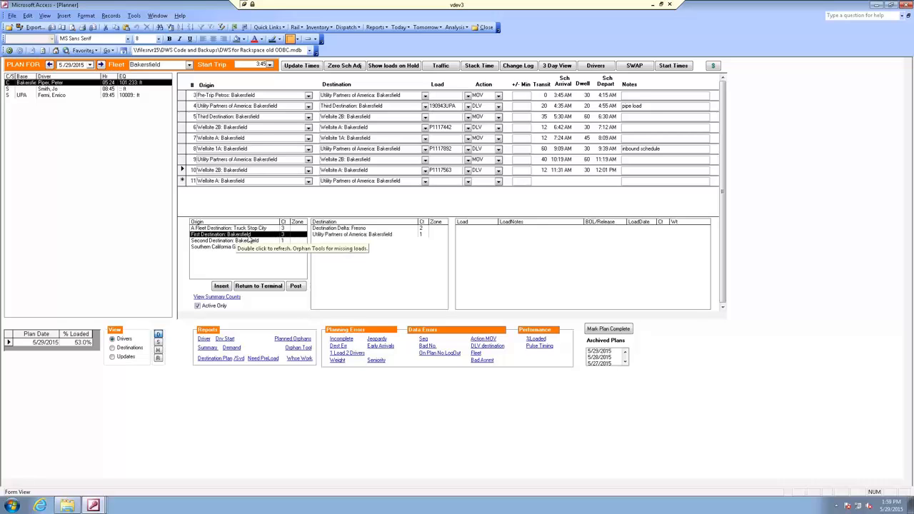
pyautogui.click(333, 236)
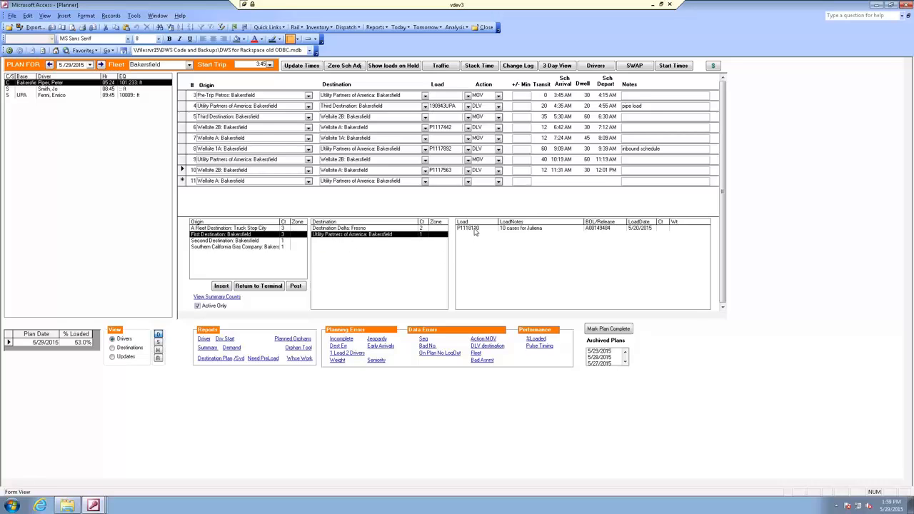
pyautogui.doubleClick(475, 230)
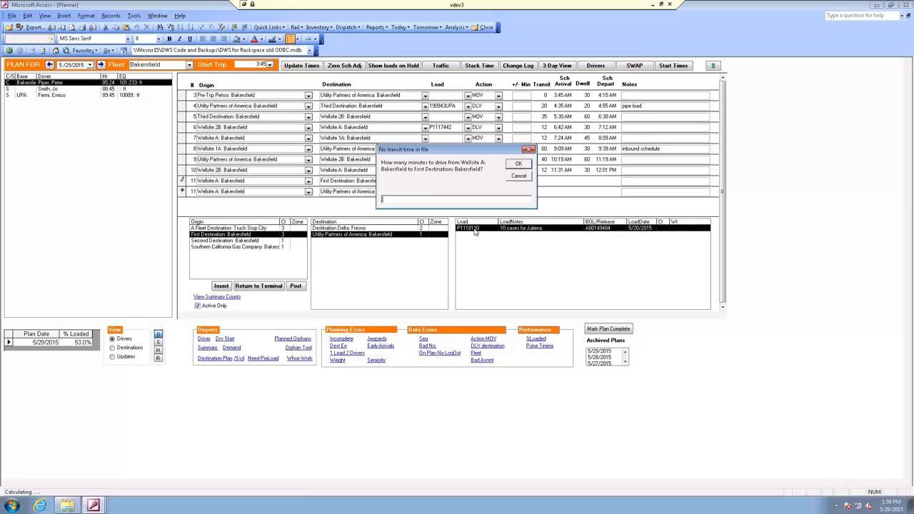
pyautogui.write('15')
pyautogui.press('Return')
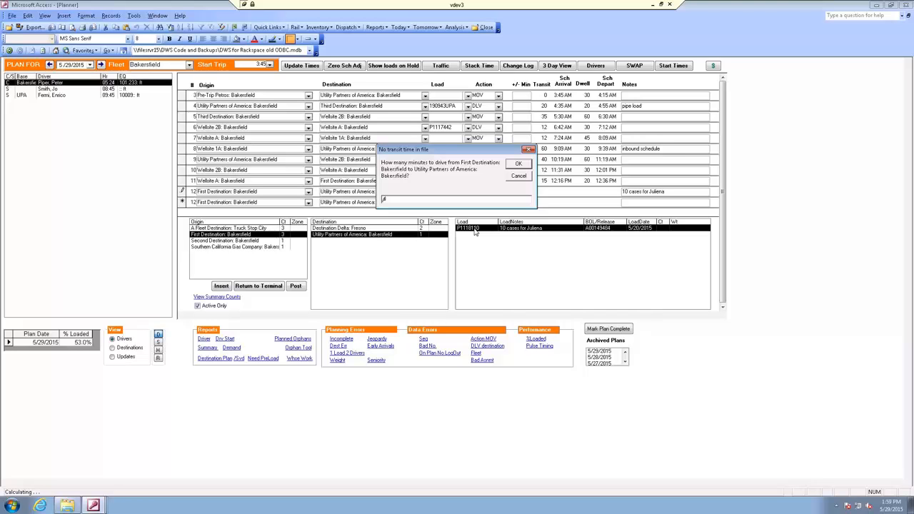
pyautogui.write('5')
pyautogui.click(518, 164)
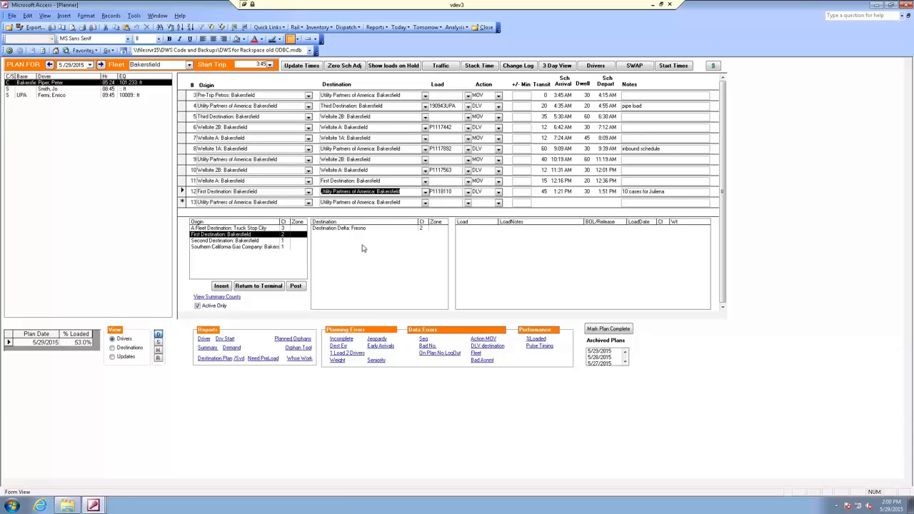
# Select the driver starting at 4:30, and review the driver trip plan and driver start times reports for 5/29/2015
pyautogui.click(59, 90)
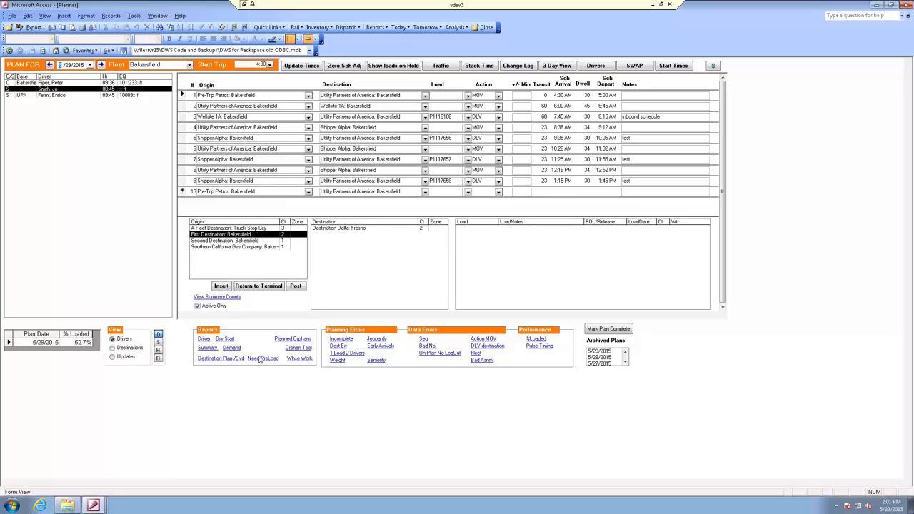
pyautogui.click(205, 341)
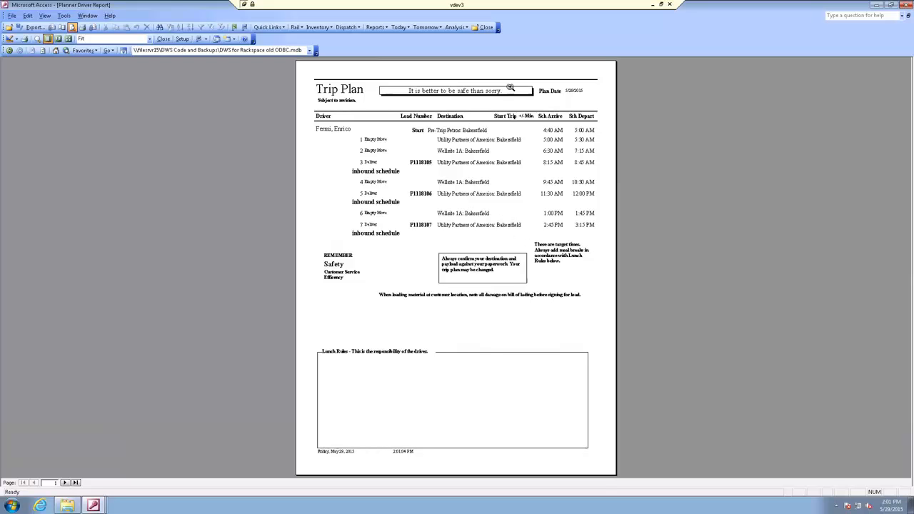
pyautogui.click(486, 27)
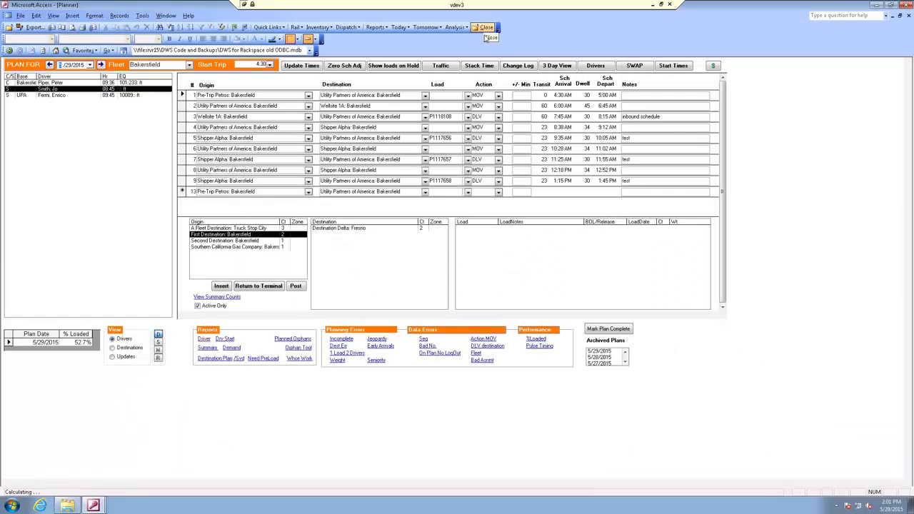
pyautogui.click(228, 340)
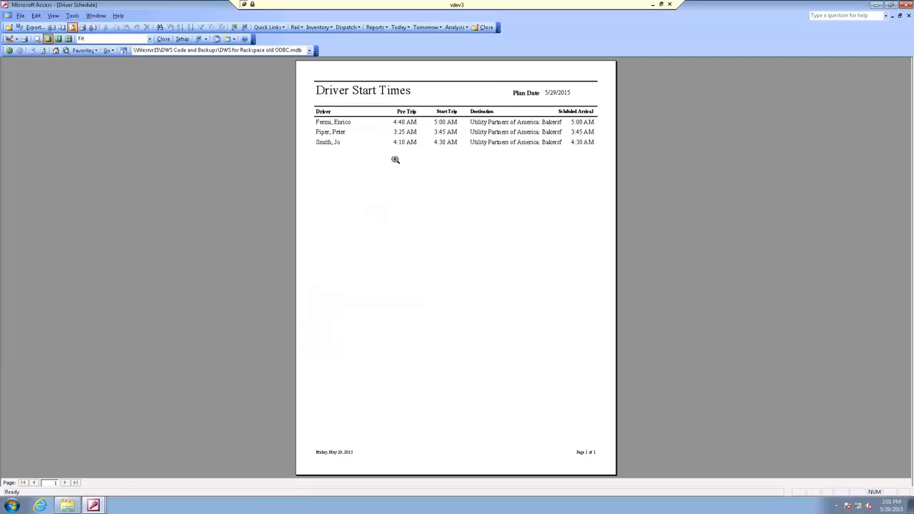
pyautogui.click(486, 27)
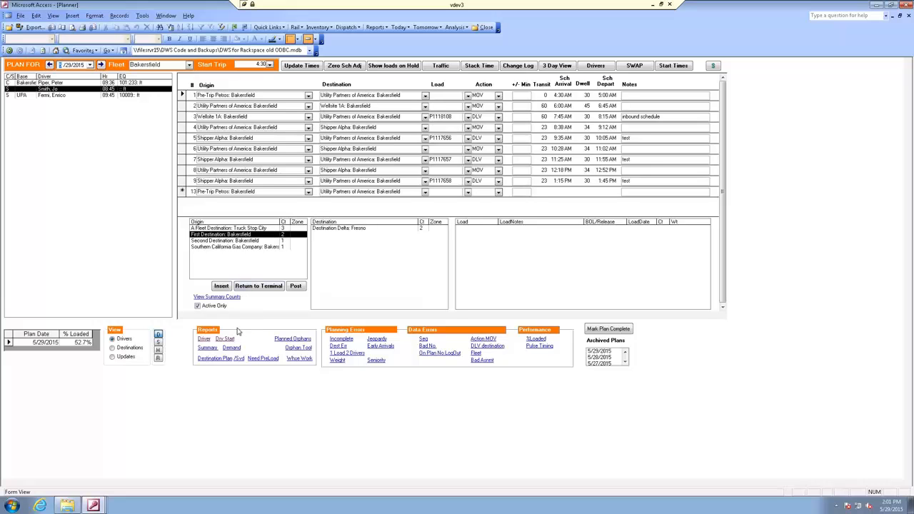
# Review the destination-based delivery plan report for May 29, 2015 at 100% zoom, and close it
pyautogui.click(209, 358)
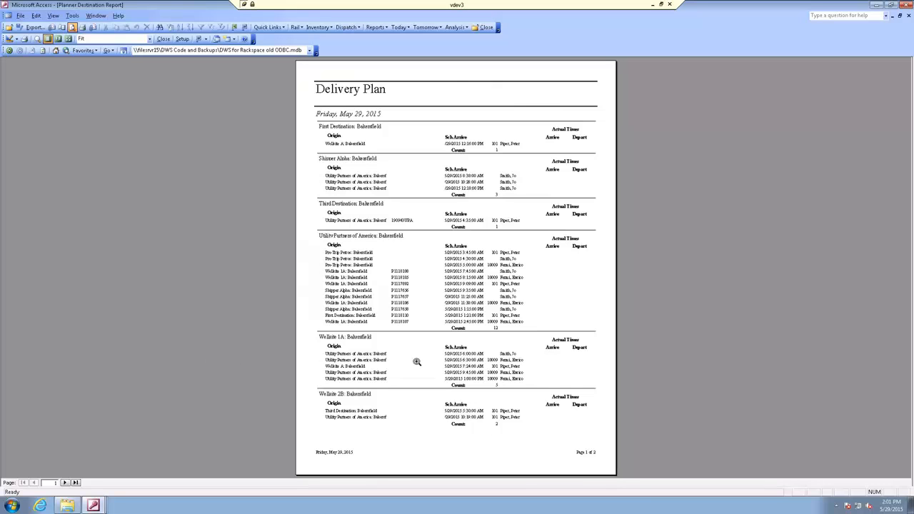
pyautogui.click(482, 373)
pyautogui.click(493, 380)
pyautogui.click(482, 374)
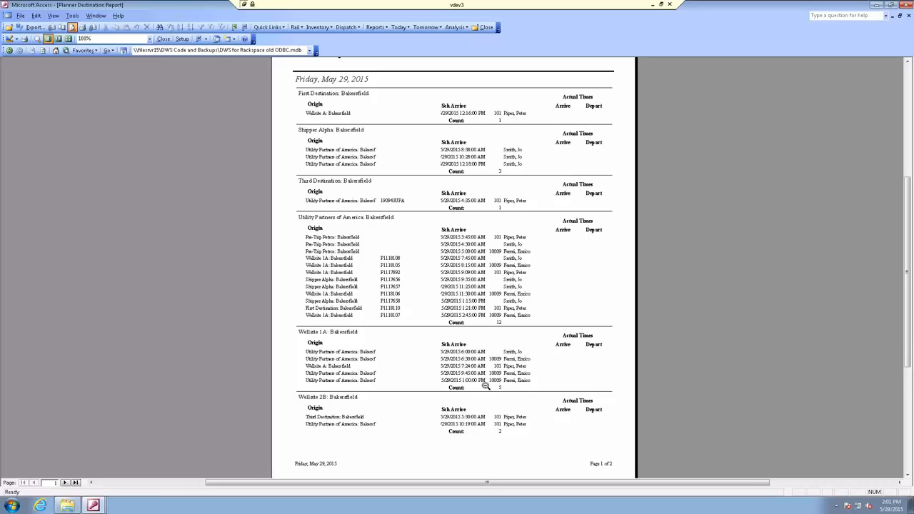
pyautogui.click(487, 28)
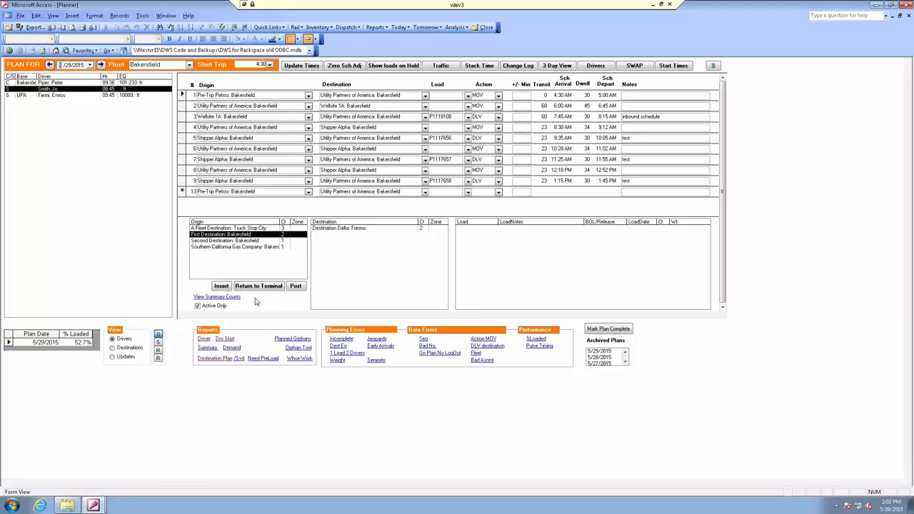
pyautogui.hotkey('ctrl', 'Left')
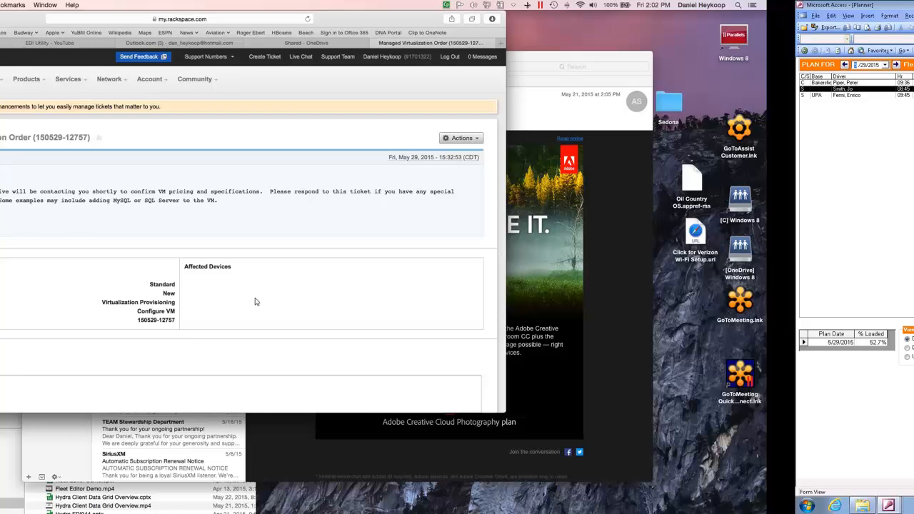